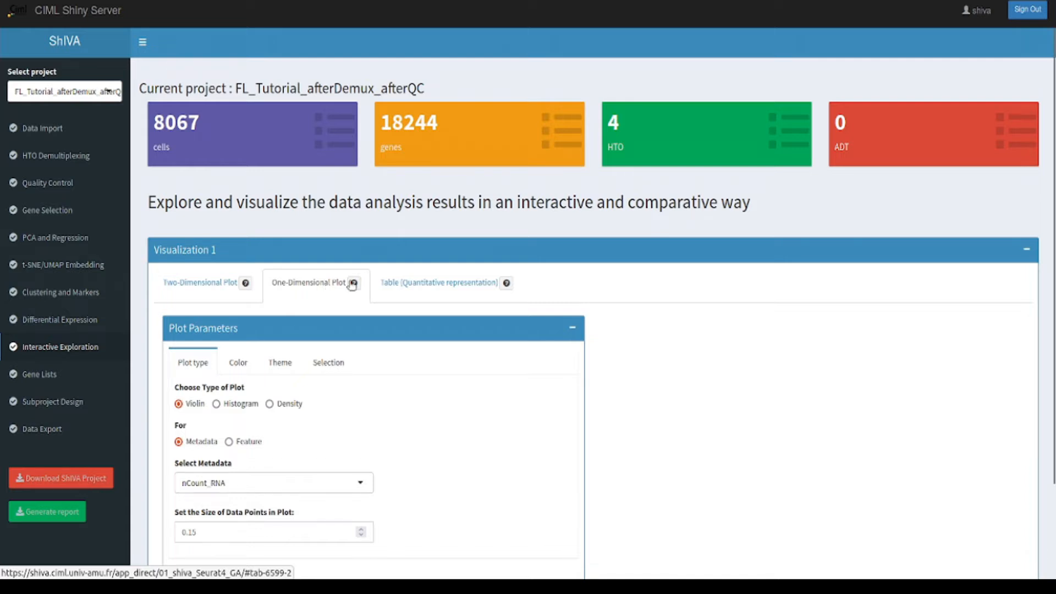
Step: Look at the quantitative table parameters and the embeddings available for the X axis of the two-dimensional plot
click(448, 284)
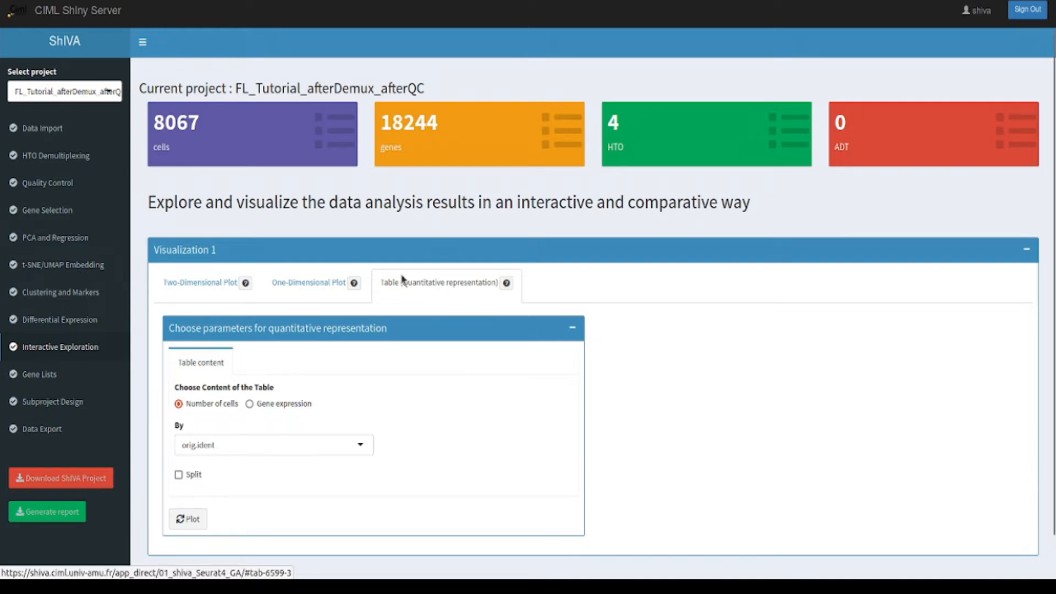
click(204, 286)
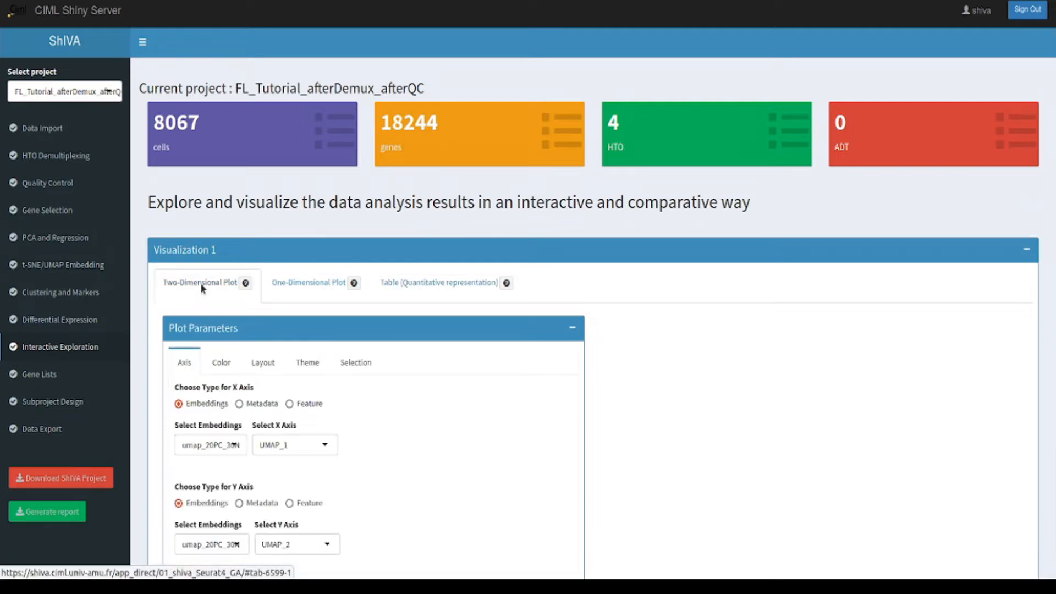
scroll(473, 456, down, 3)
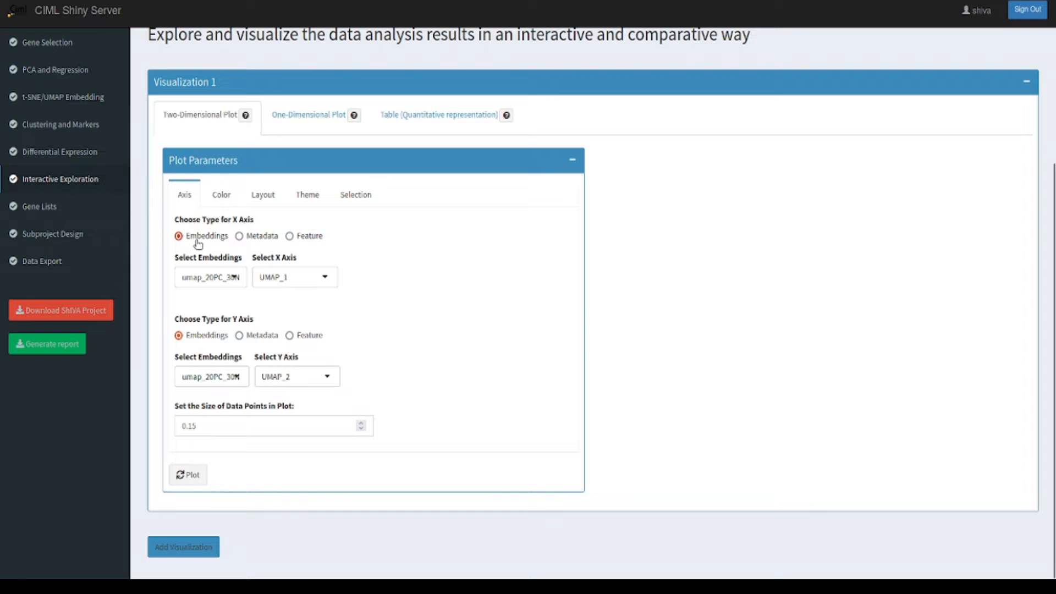
click(204, 278)
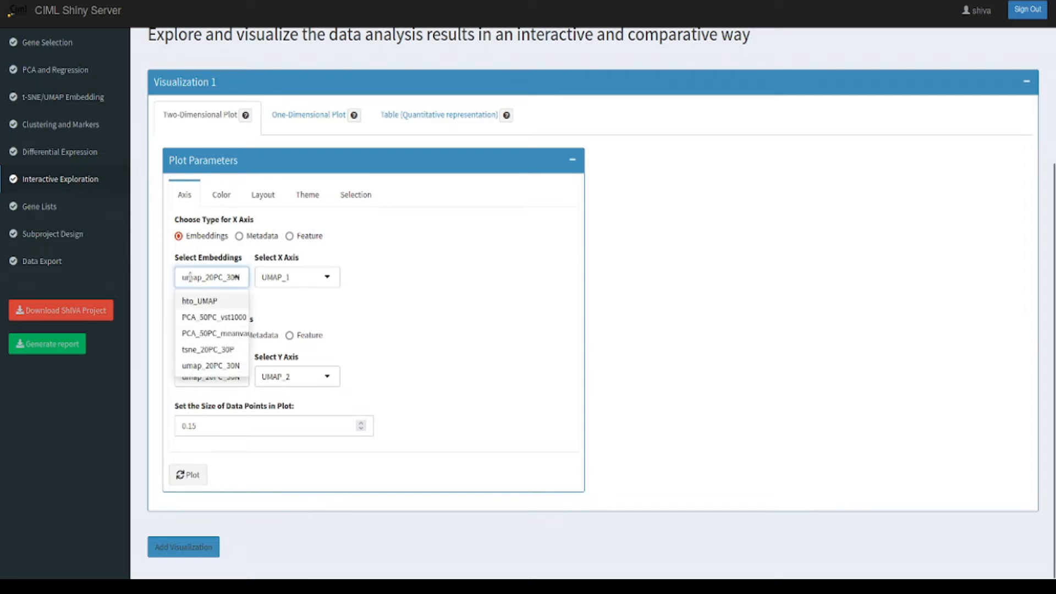
click(267, 304)
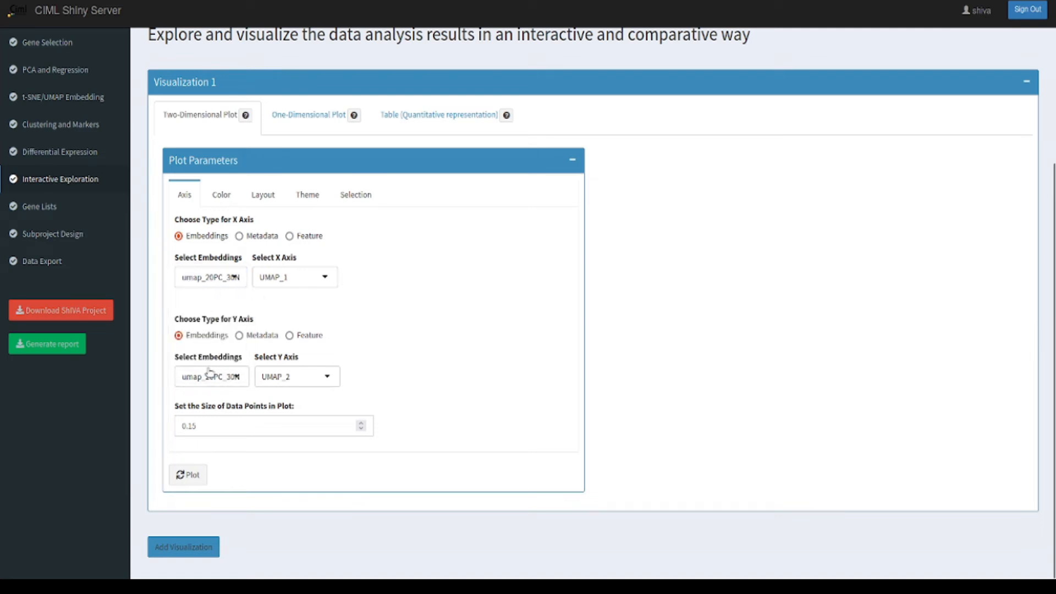
Step: Try the Metadata type for the X axis, check its available variables, and switch the type to Feature
click(240, 235)
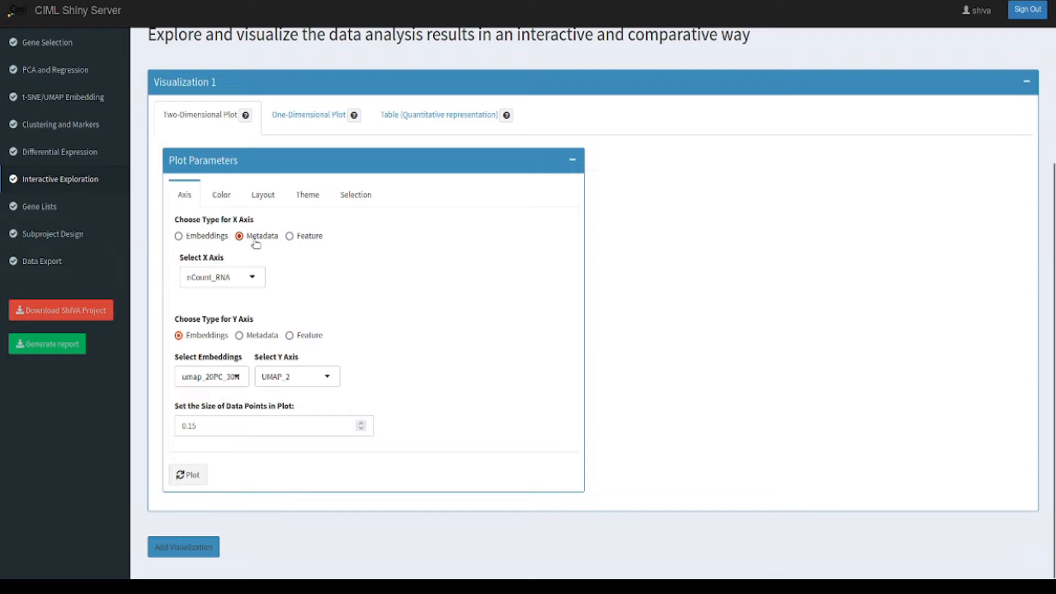
click(243, 278)
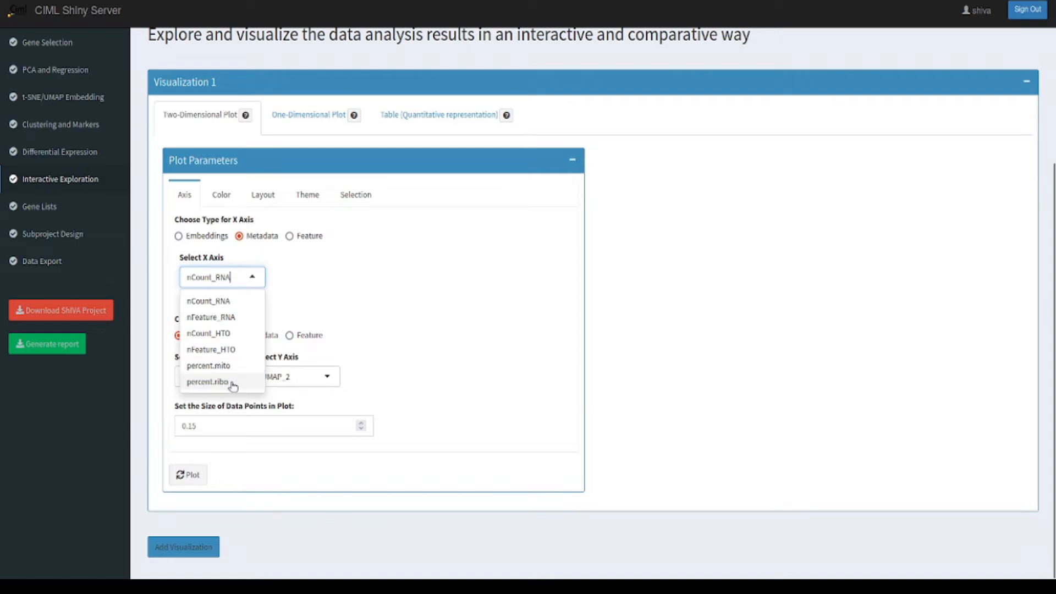
click(283, 284)
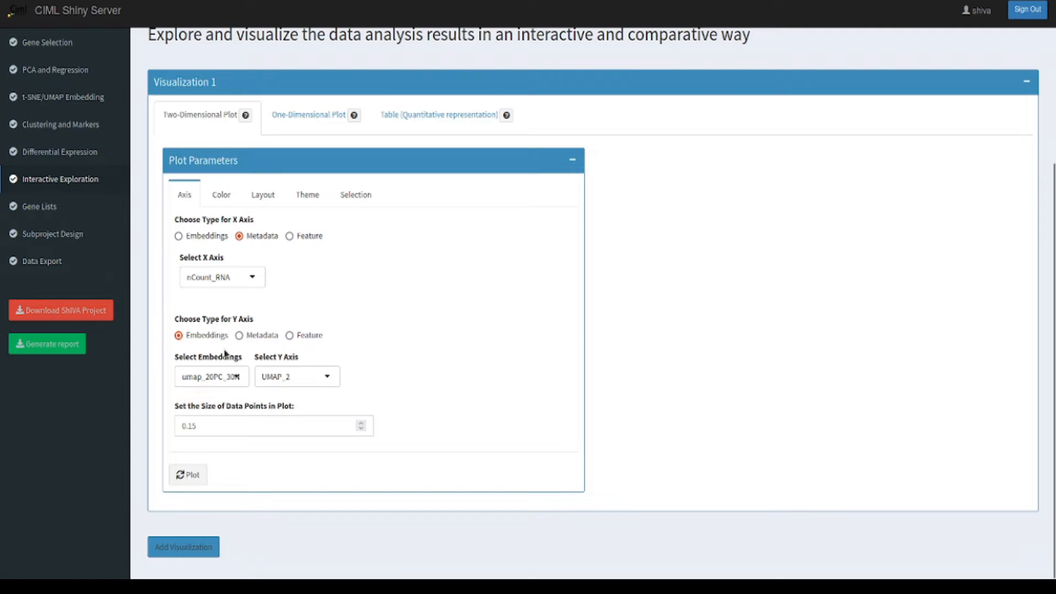
click(290, 236)
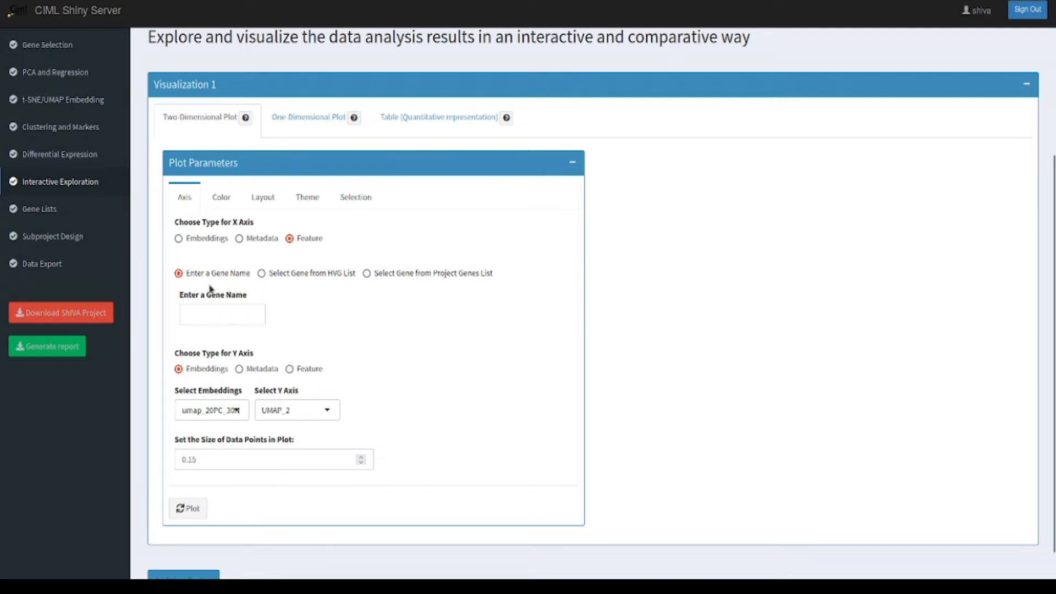
Step: Set the X axis type to Embeddings with umap_20PC_30N and generate the two-dimensional plot
click(178, 239)
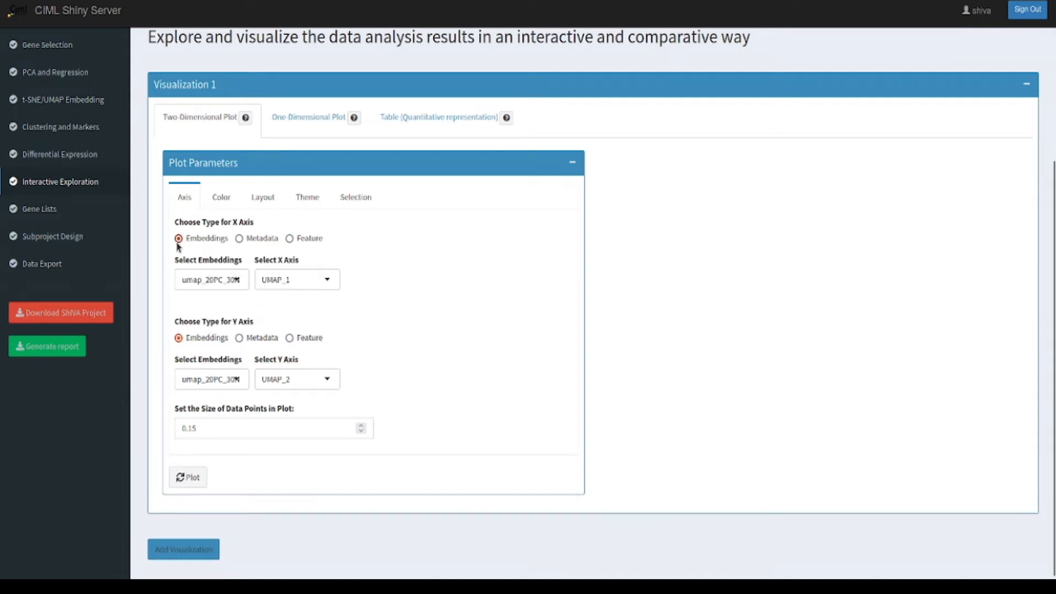
click(214, 280)
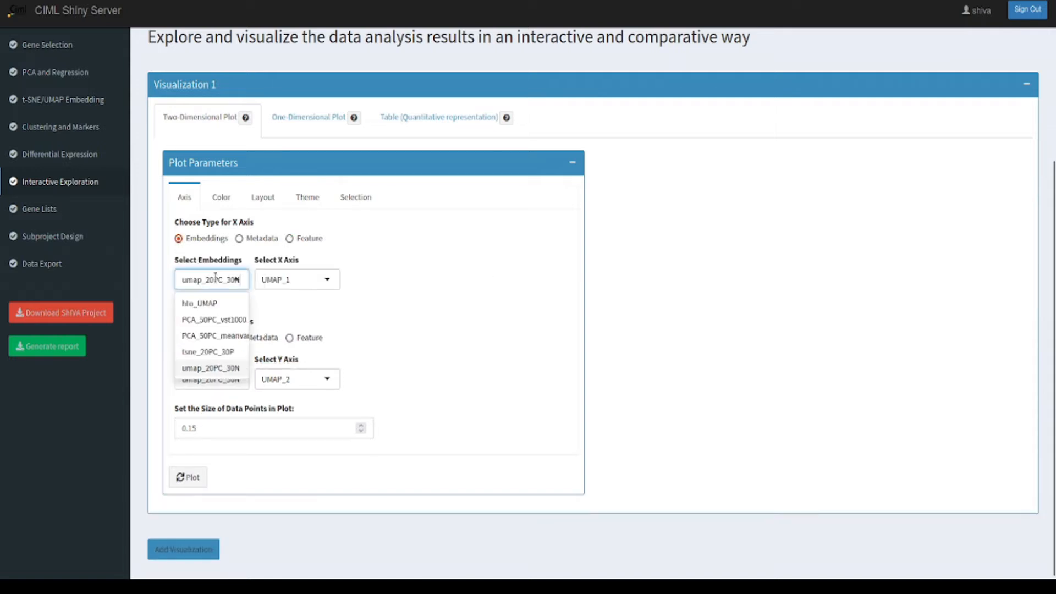
click(214, 371)
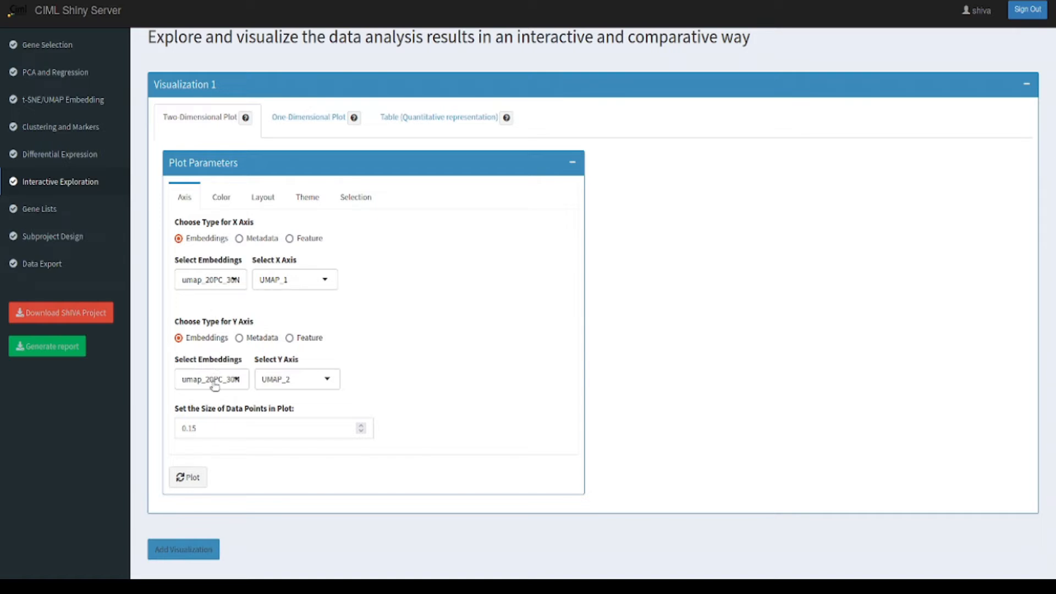
click(192, 482)
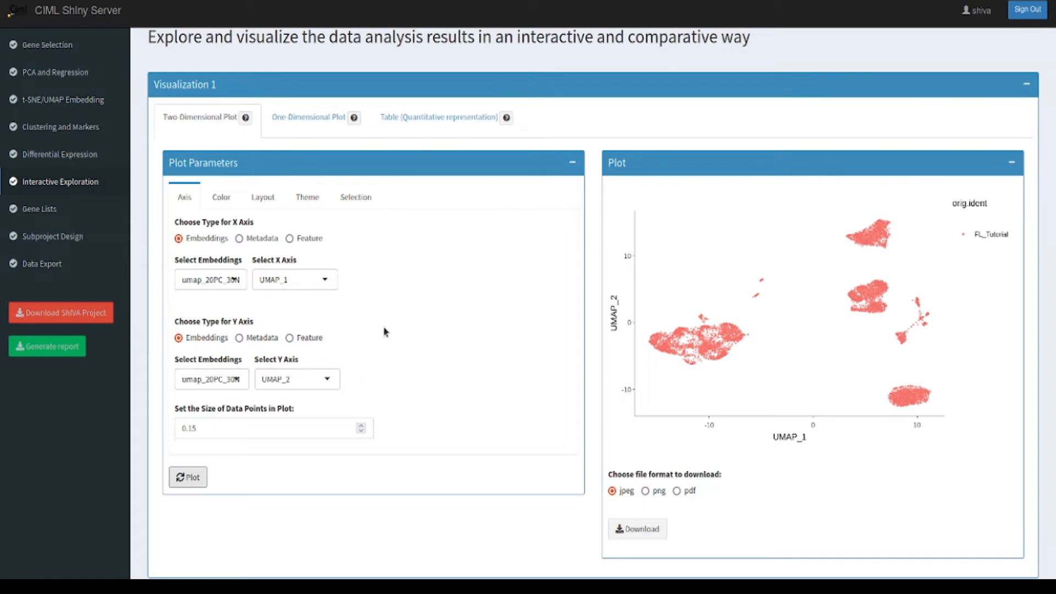
Step: Color the plot by the RNA_clust_PCA_50PC_vst1000_20_Leiden_0.2 metadata and redraw it
click(223, 200)
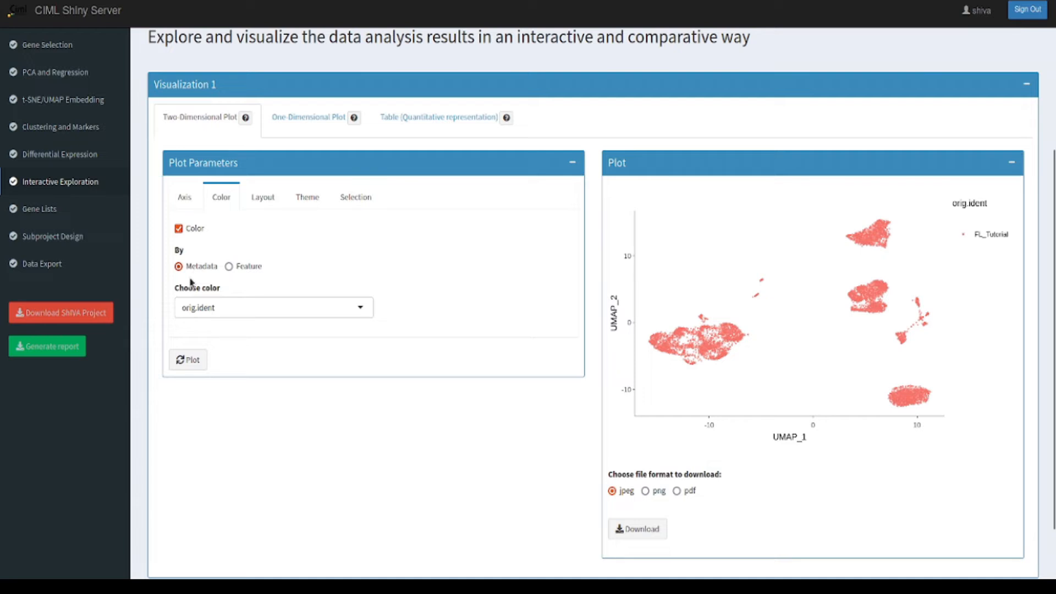
click(212, 313)
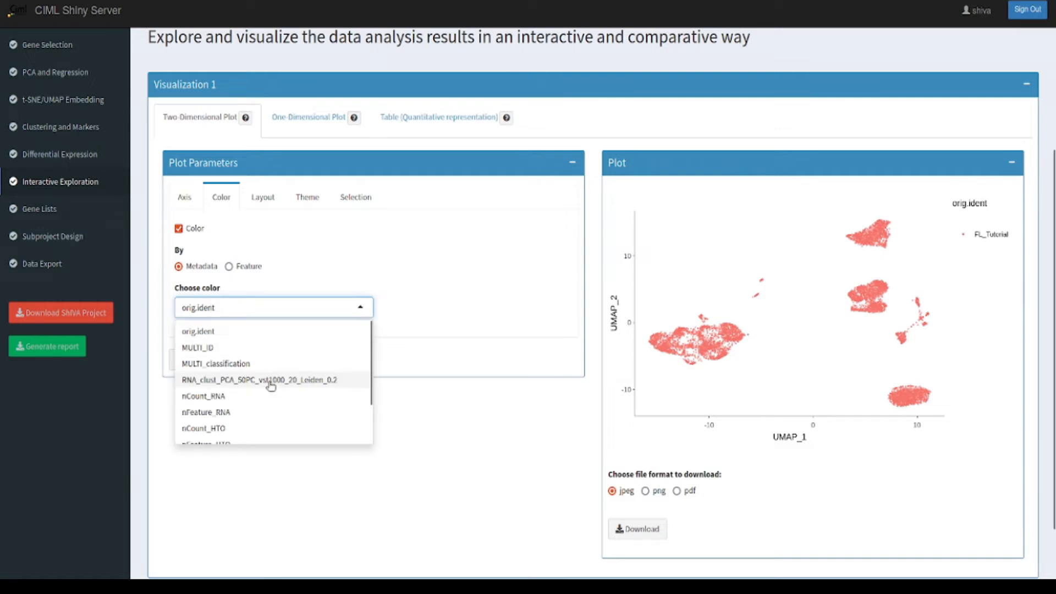
click(334, 386)
click(187, 363)
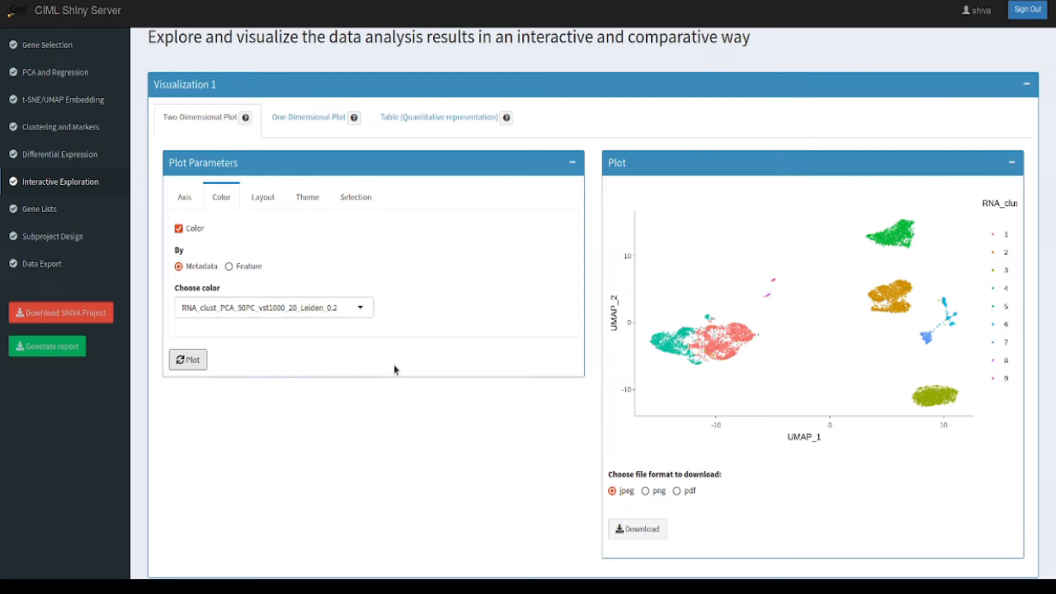
Step: Inspect the details of individual cells in the UMAP plot, and hide and restore cluster 1
mouse_move(836, 290)
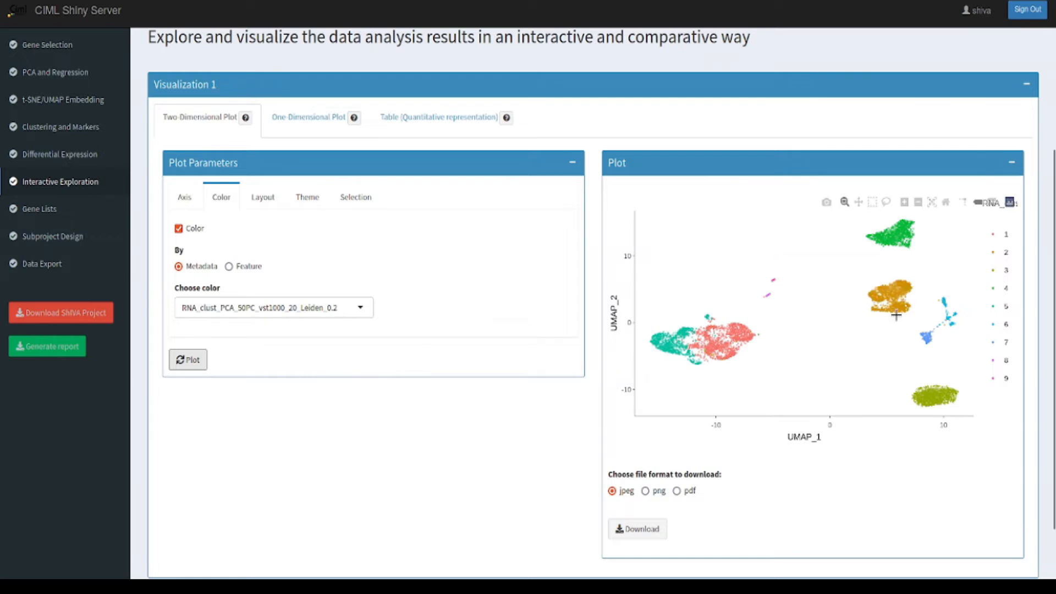
mouse_move(897, 293)
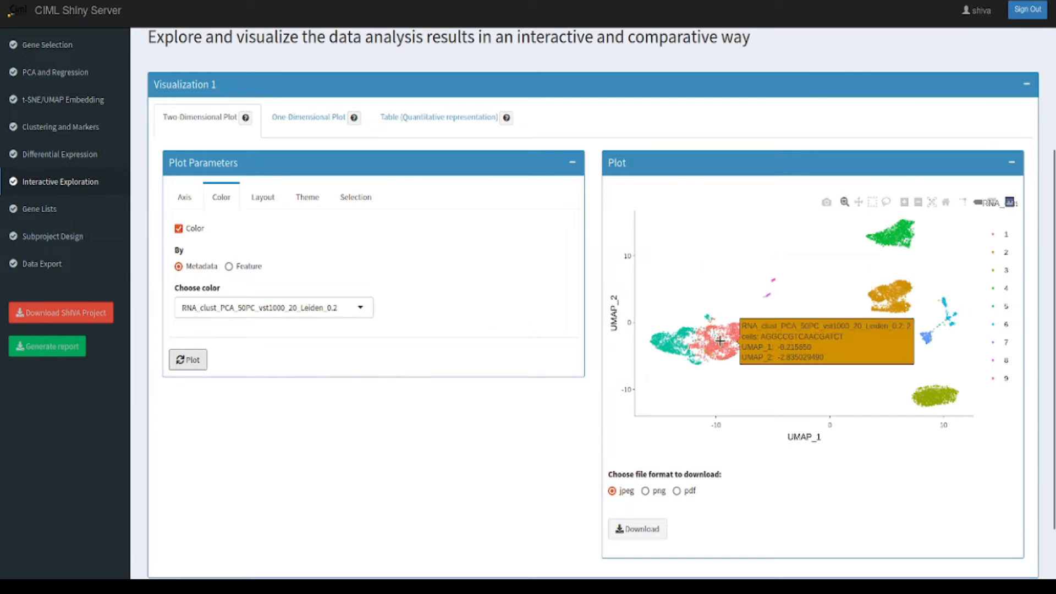
mouse_move(675, 344)
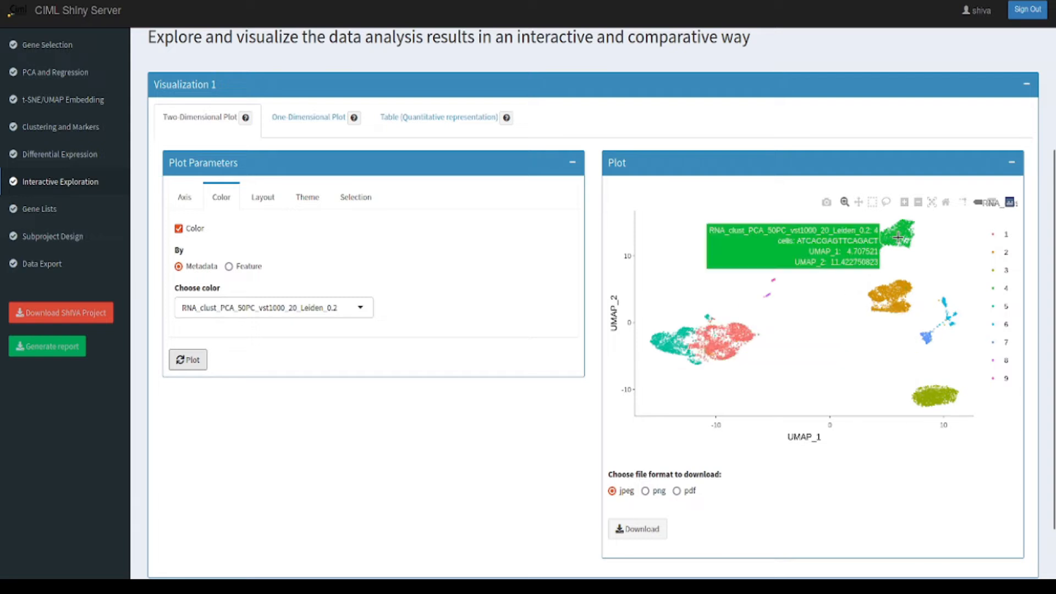
click(999, 242)
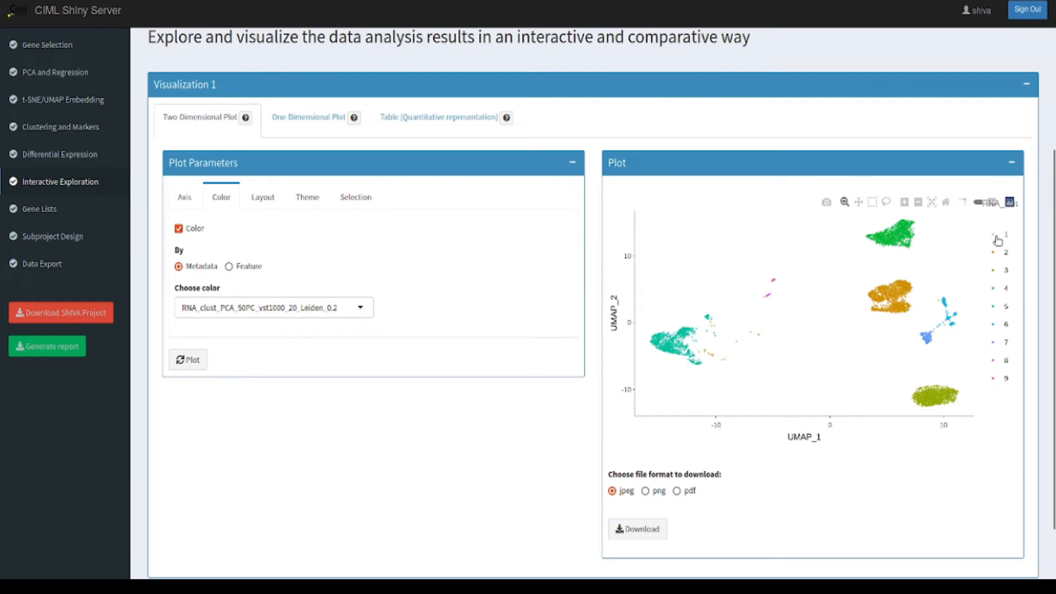
click(997, 241)
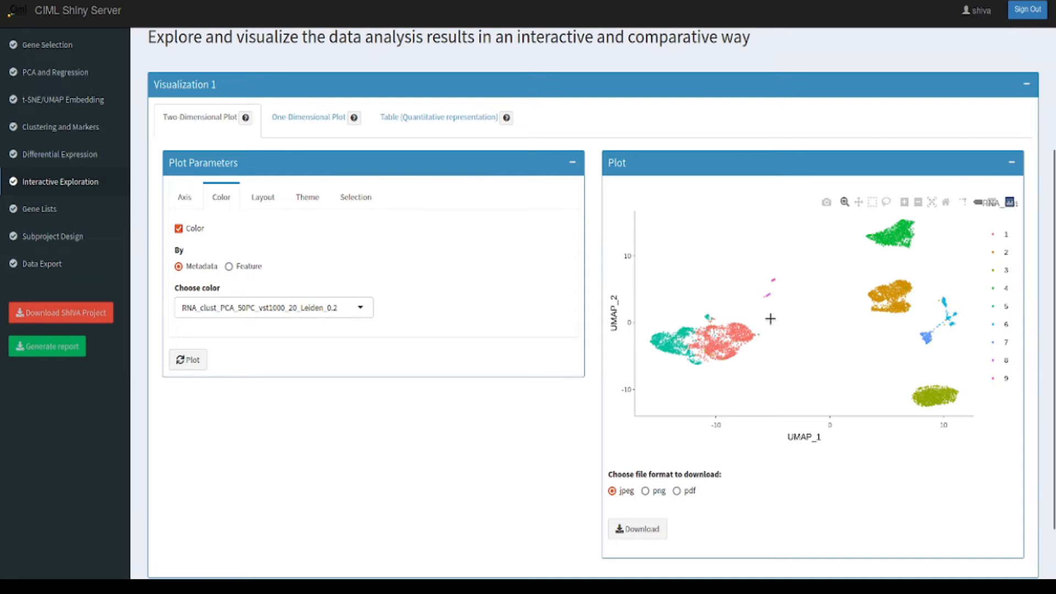
Step: Change the plot coloring to the MULTI_classification metadata and redraw the plot
click(326, 307)
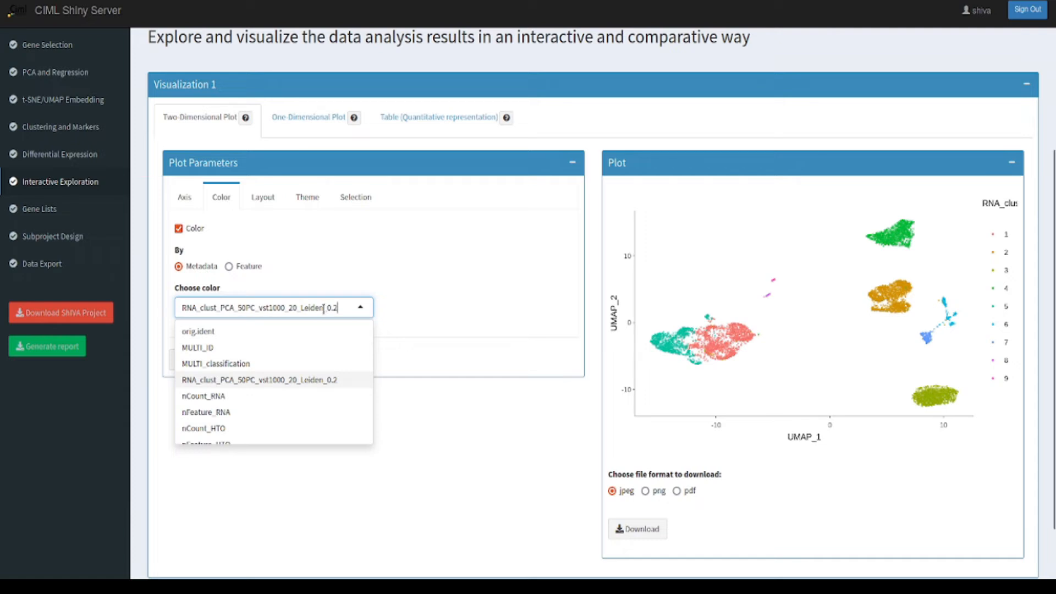
click(252, 365)
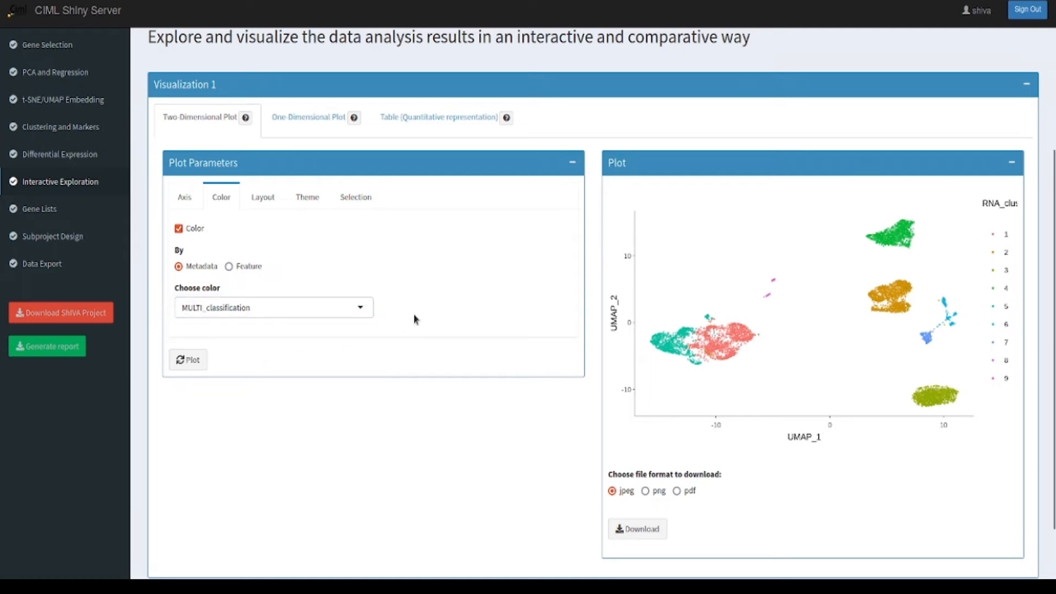
click(201, 365)
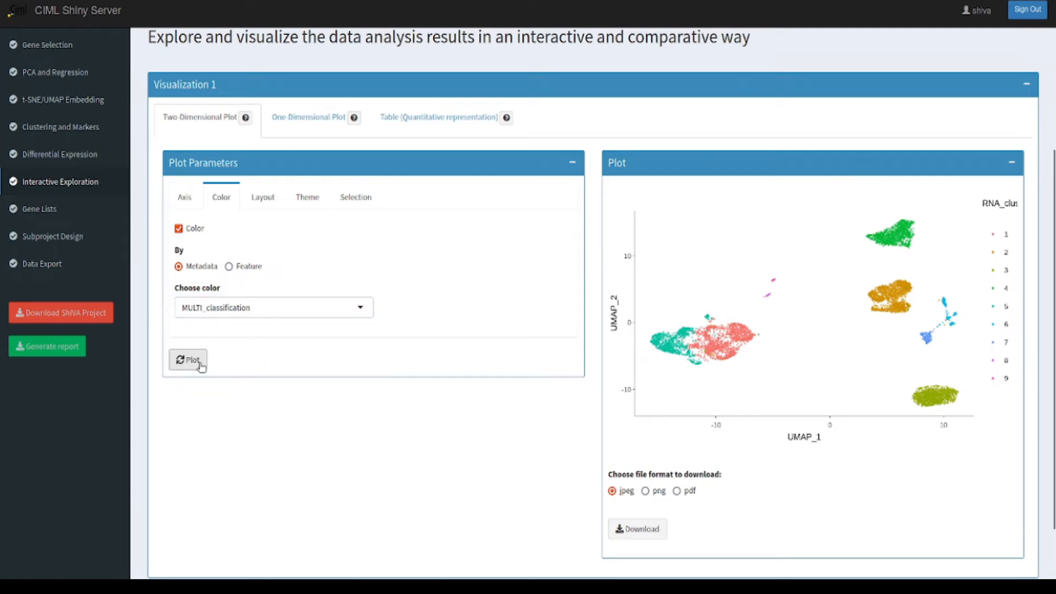
click(201, 366)
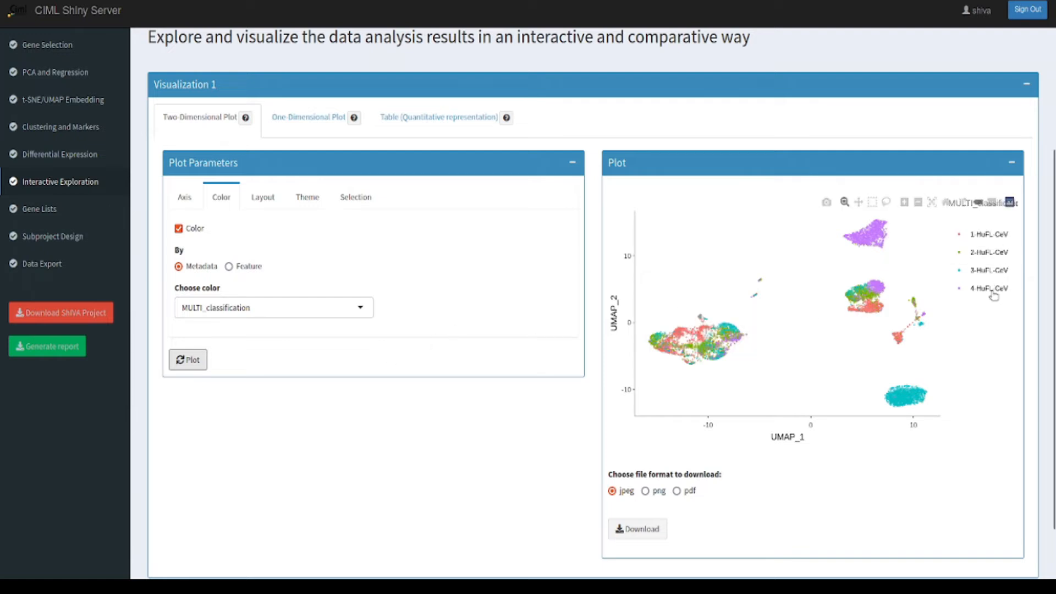
Step: Isolate the 4-HuFL-CeV cells by hiding samples 2-HuFL-CeV, 1-HuFL-CeV and 3-HuFL-CeV, and restore the hidden samples
click(985, 254)
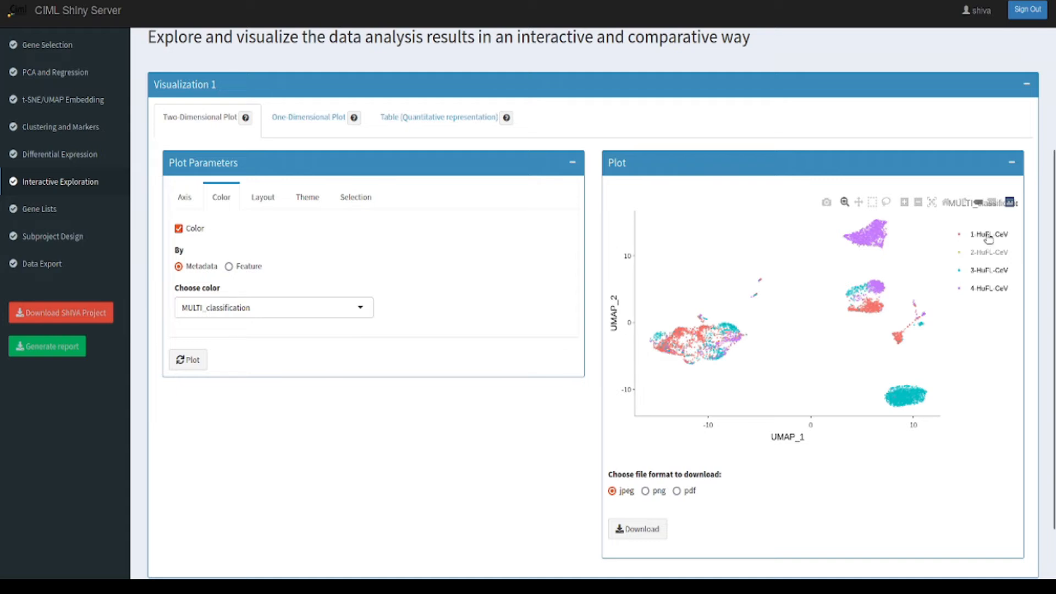
click(989, 236)
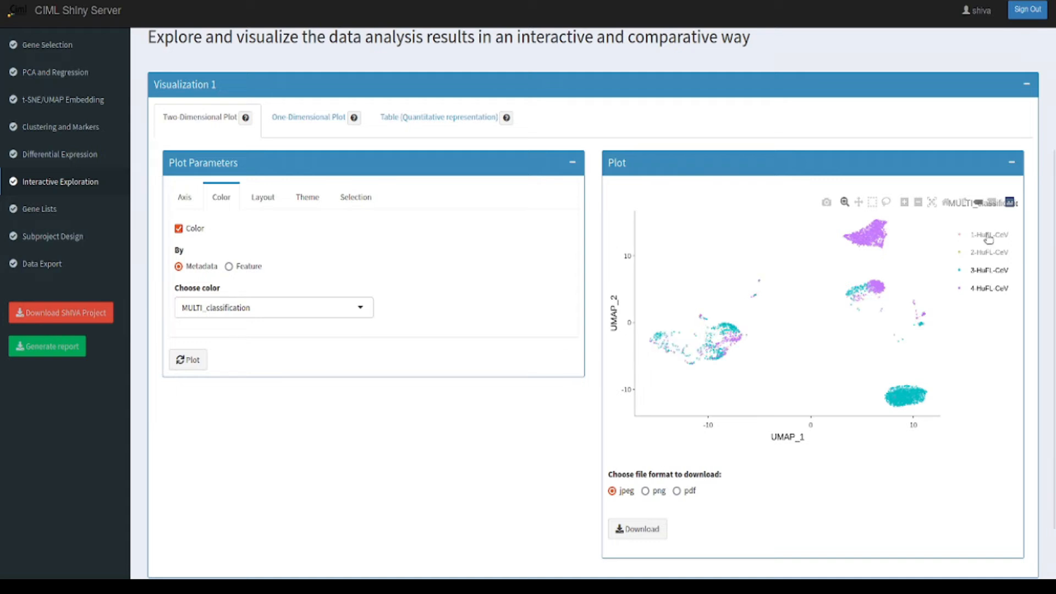
click(991, 272)
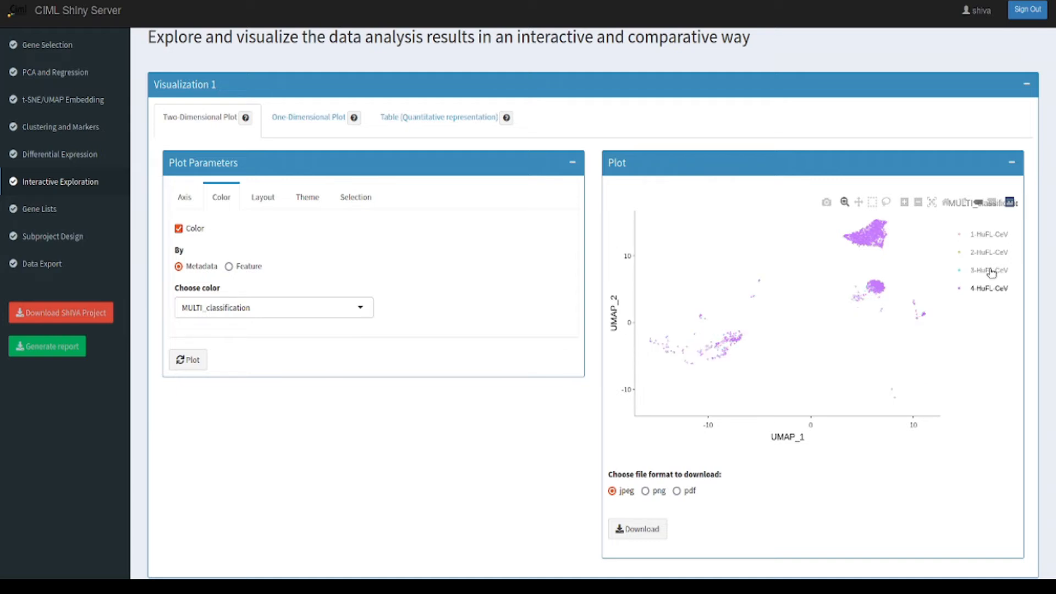
click(991, 272)
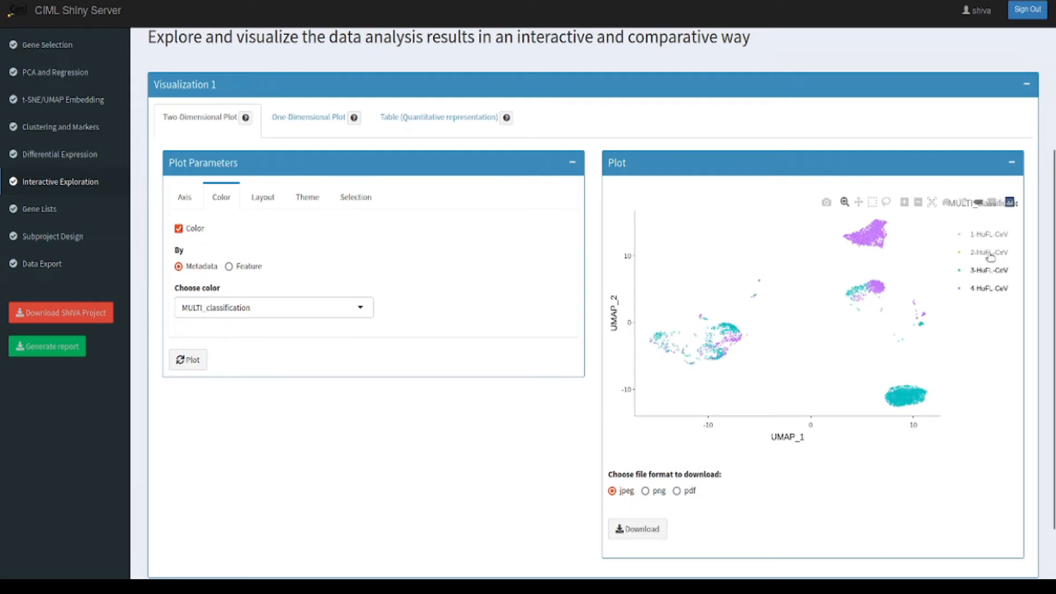
click(990, 254)
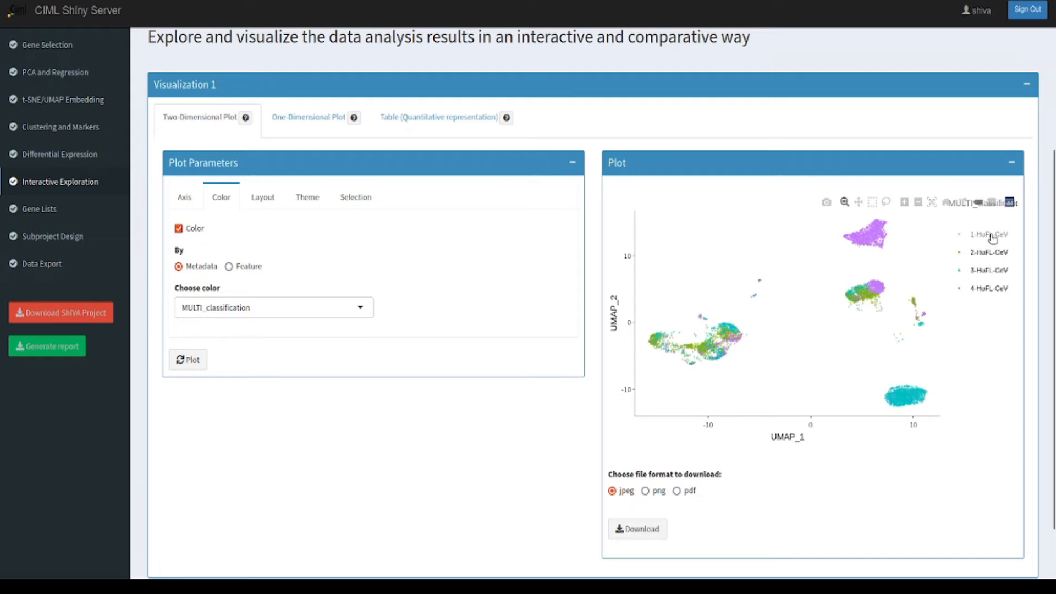
click(990, 235)
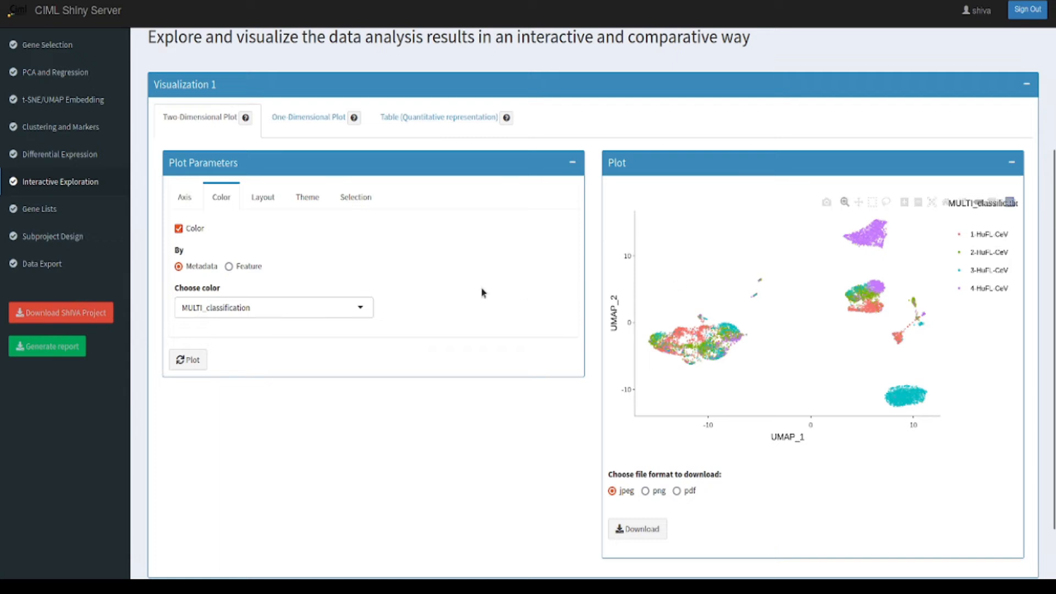
Step: Facet the UMAP plot by the MULTI_classification metadata and redraw it
click(266, 202)
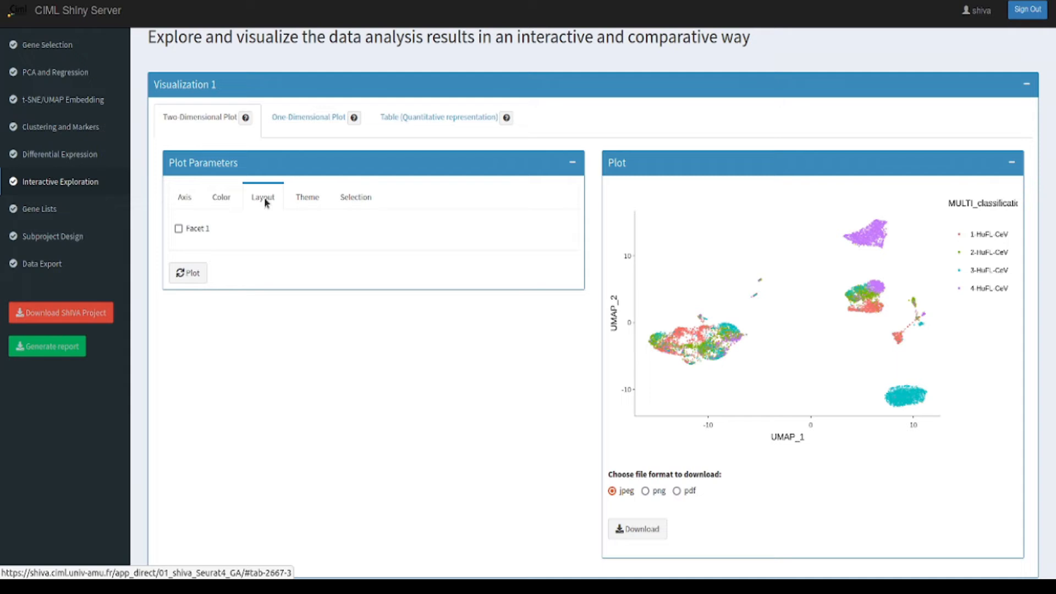
click(178, 229)
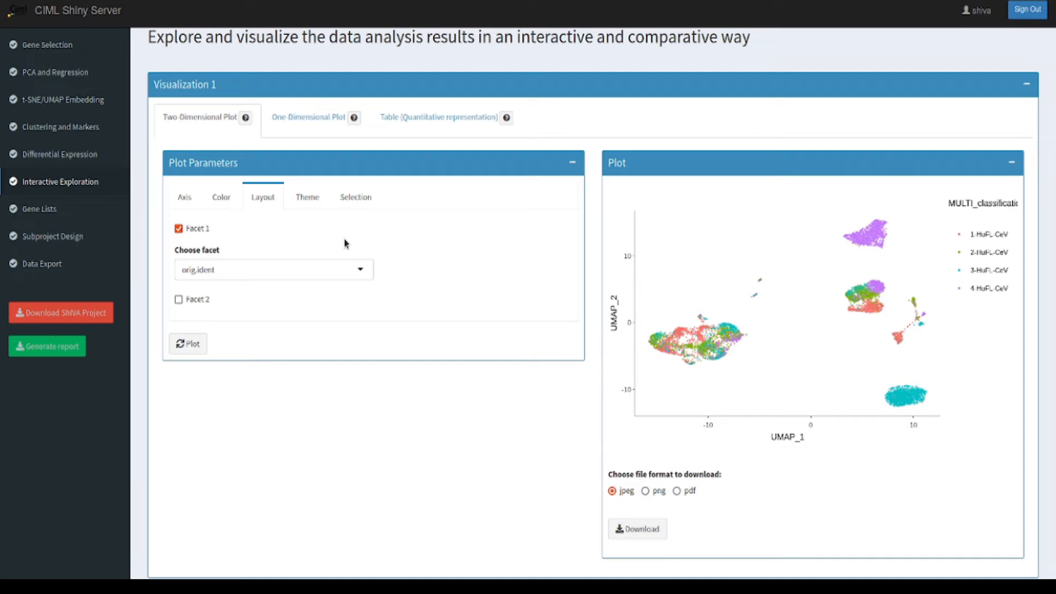
click(359, 270)
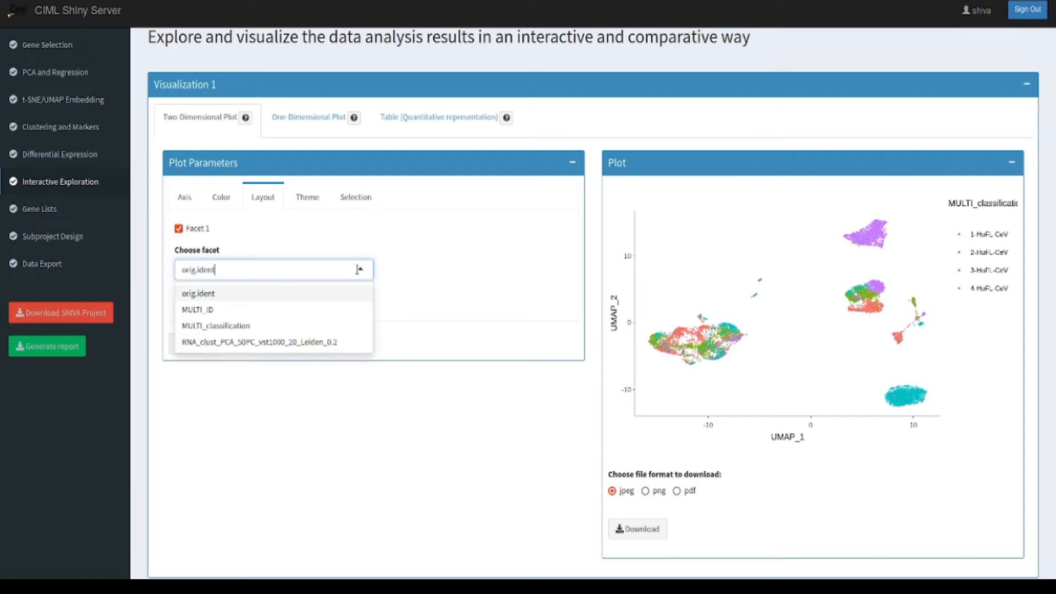
click(332, 328)
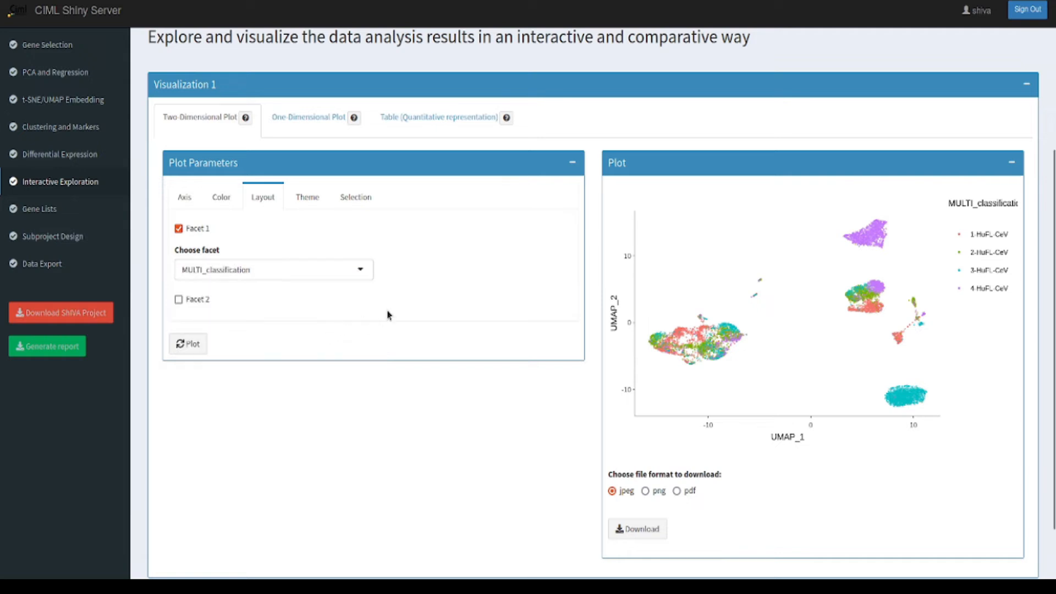
click(190, 344)
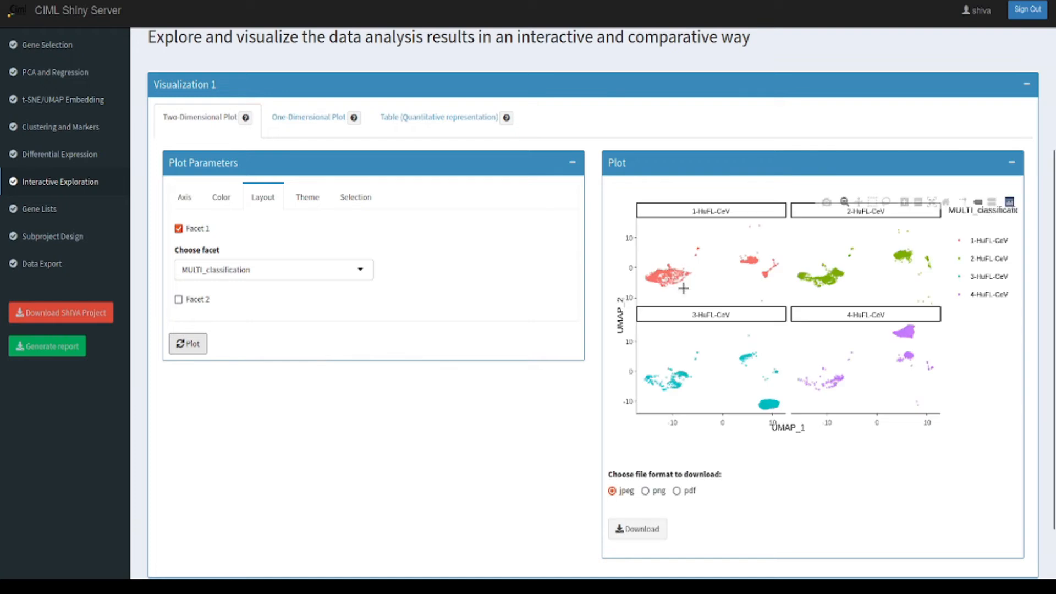
mouse_move(711, 290)
mouse_move(845, 377)
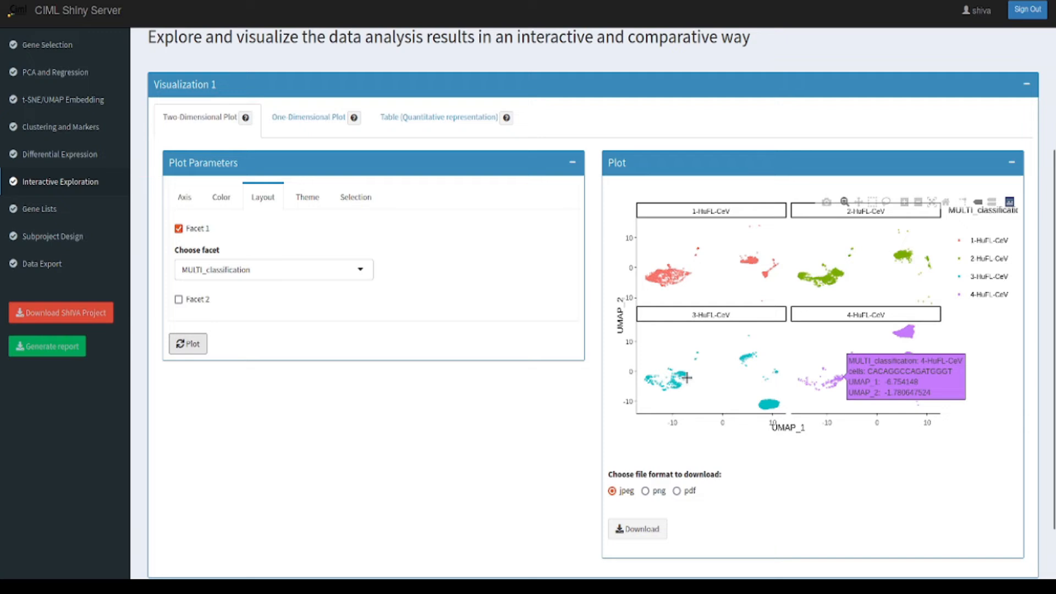
mouse_move(686, 378)
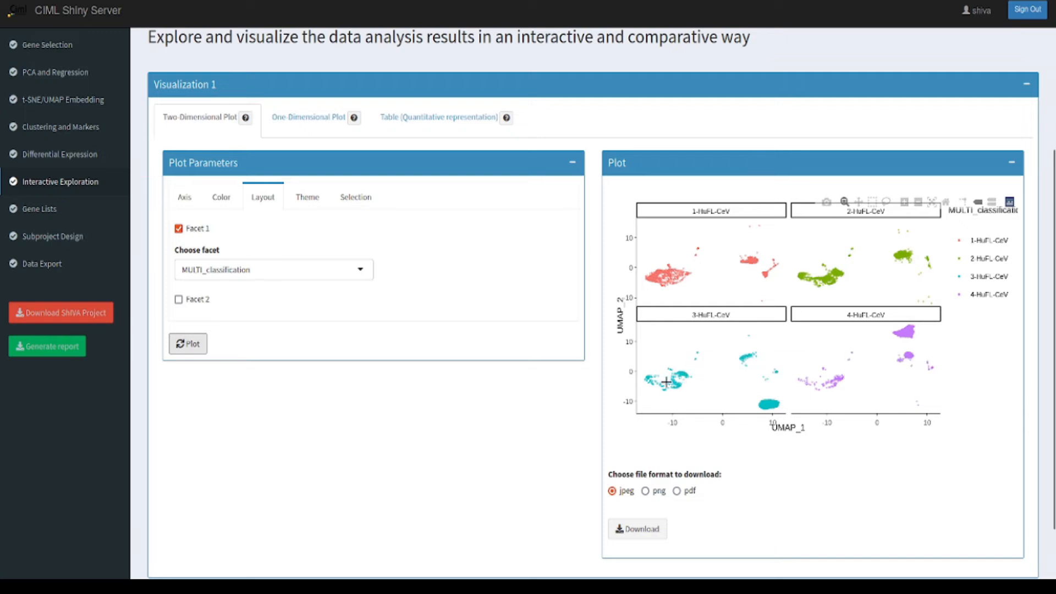
mouse_move(655, 409)
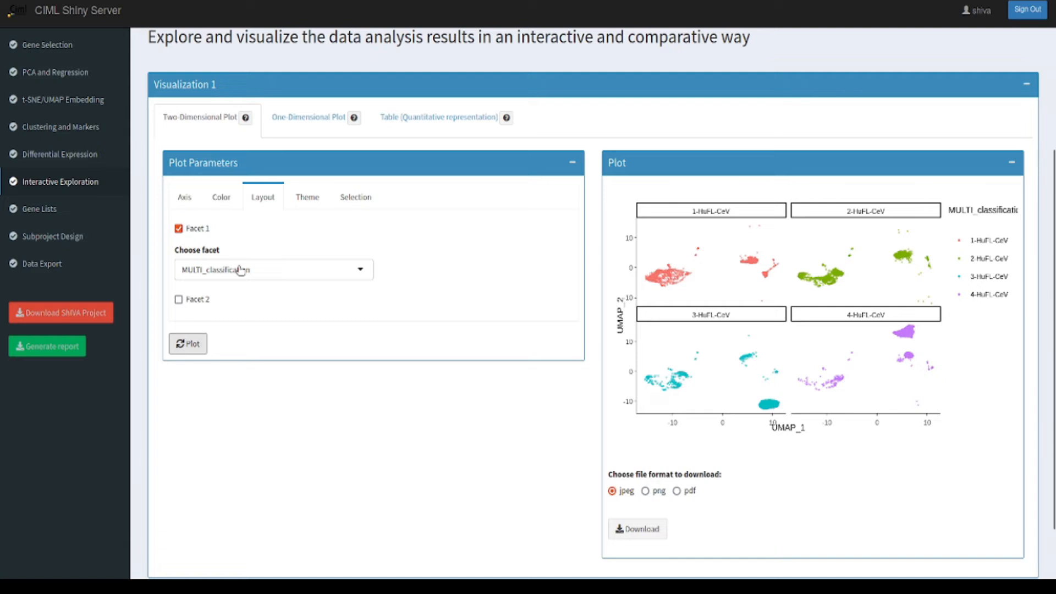
Step: Color the faceted UMAP plot by the expression of the CD3E gene and redraw it
click(222, 198)
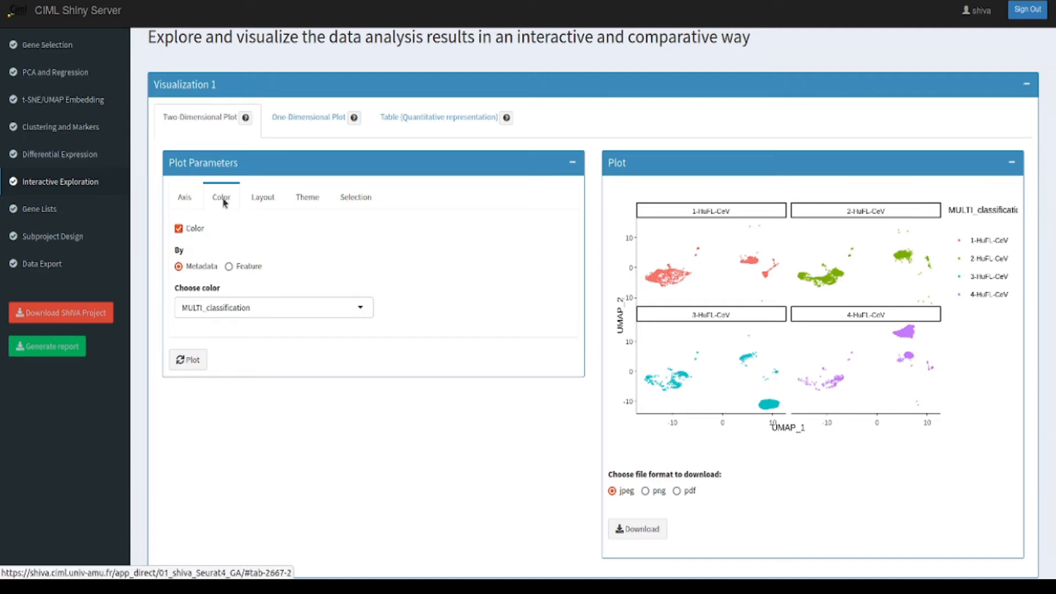
click(229, 267)
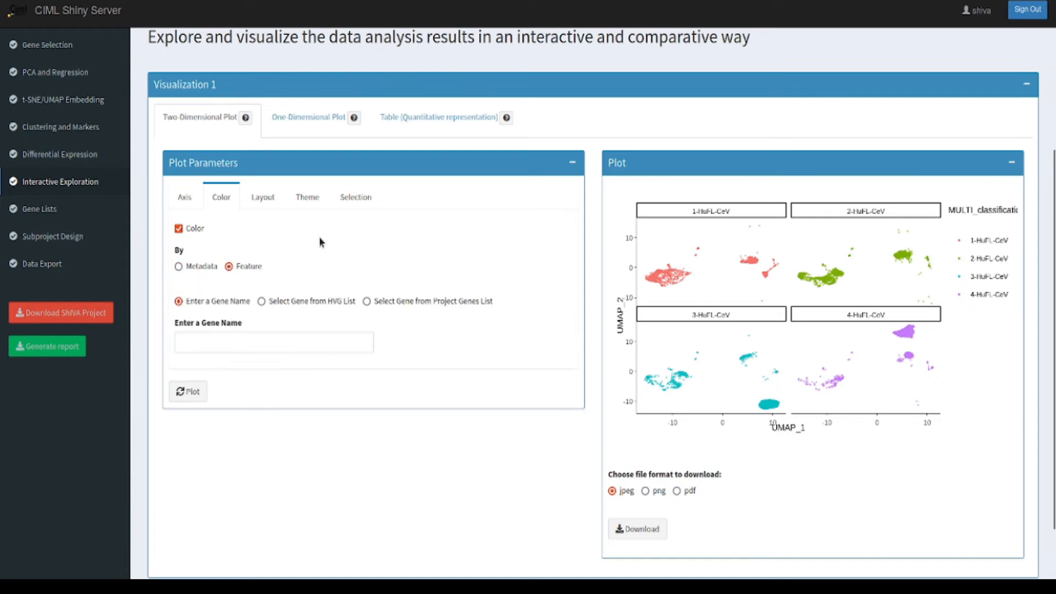
click(249, 342)
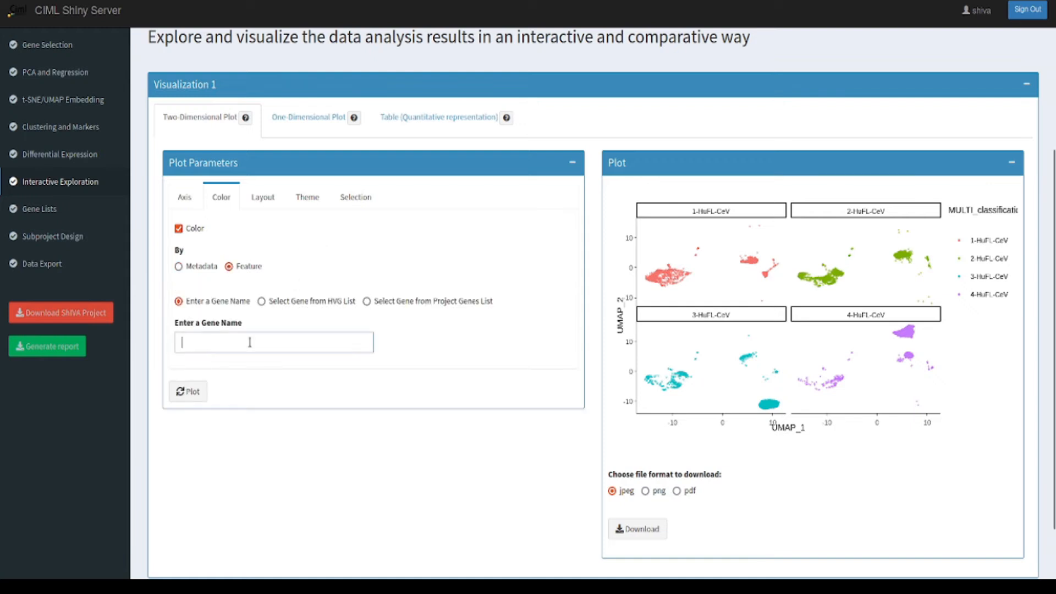
text(CD3E)
click(188, 391)
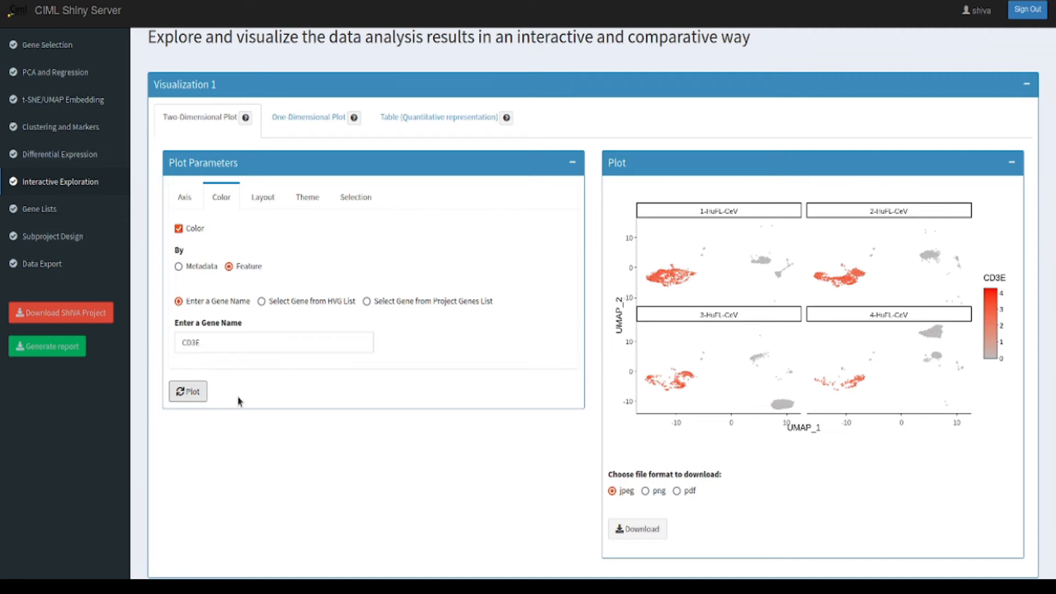
Step: Preview the plot in the Gray and Void themes, and redraw it with the Minimal theme
click(310, 201)
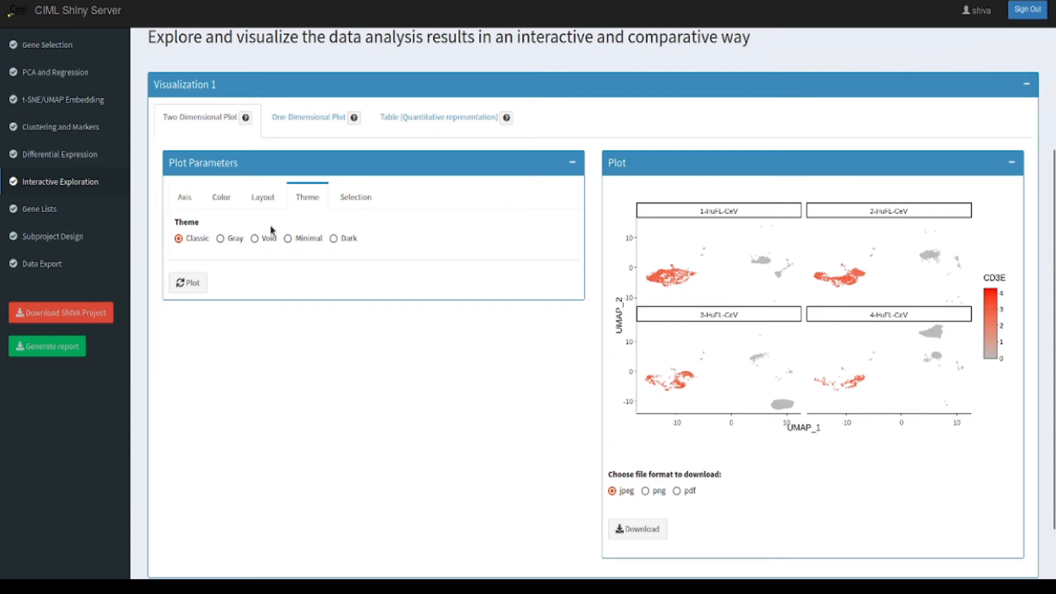
click(220, 239)
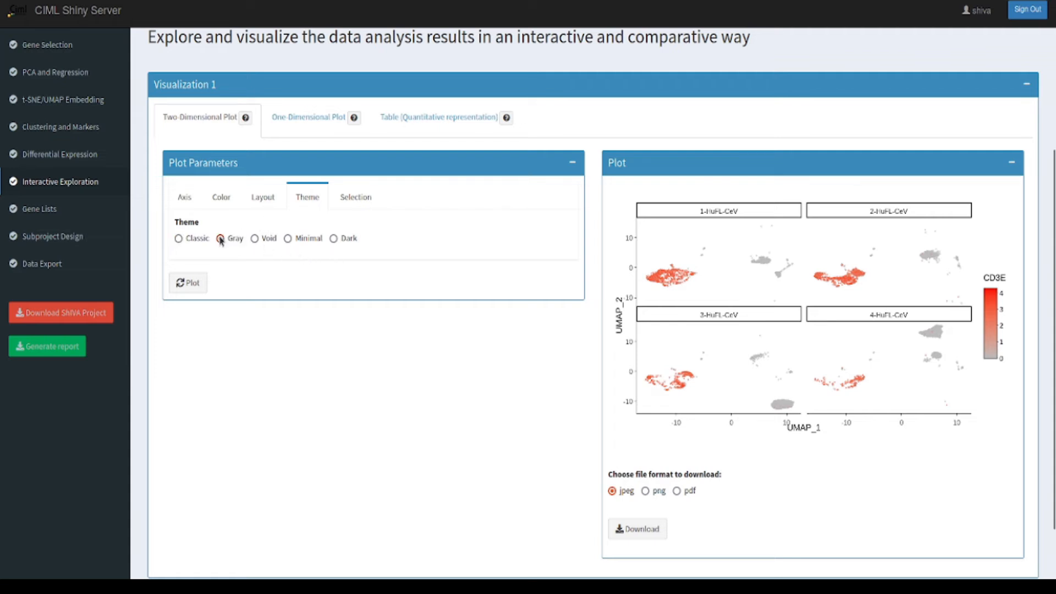
click(190, 283)
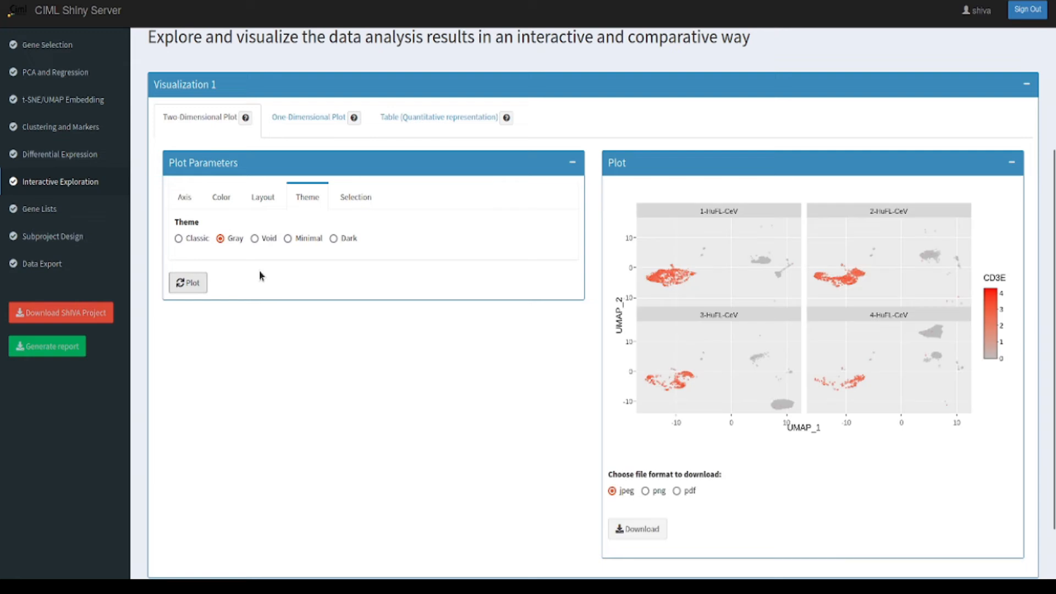
click(255, 239)
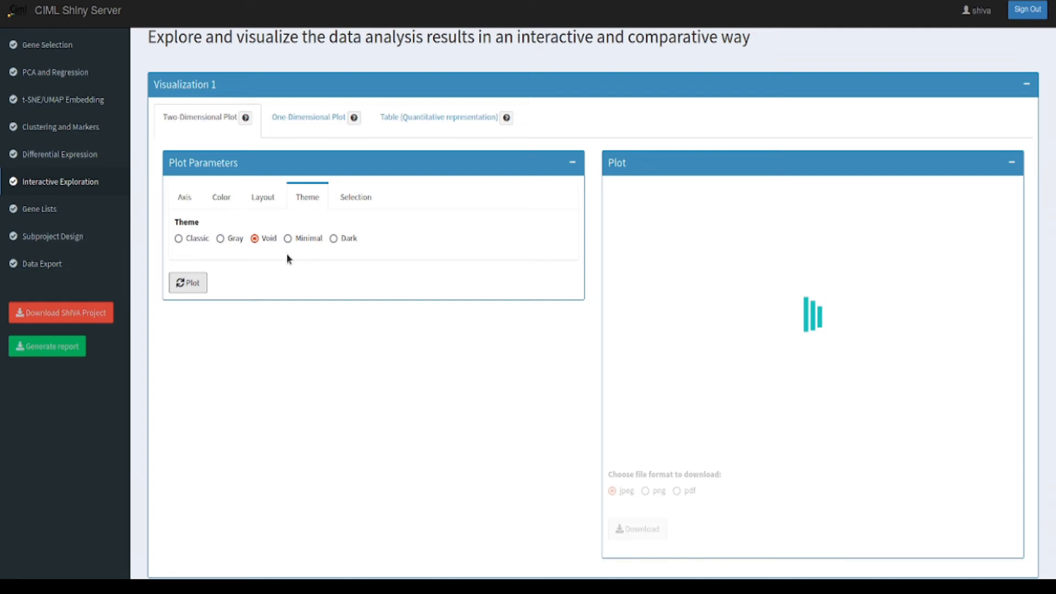
click(287, 238)
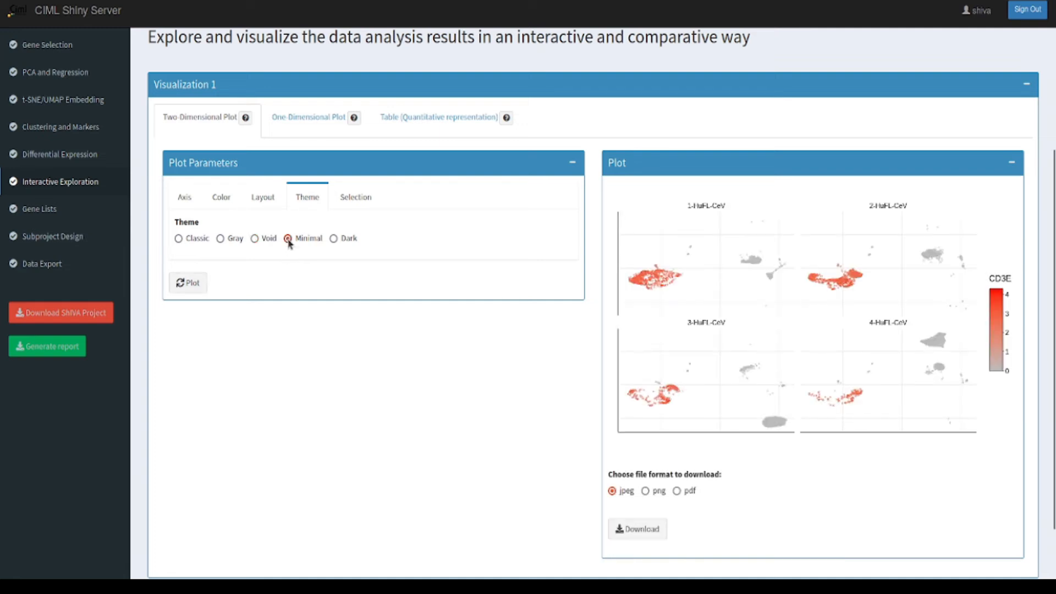
click(194, 283)
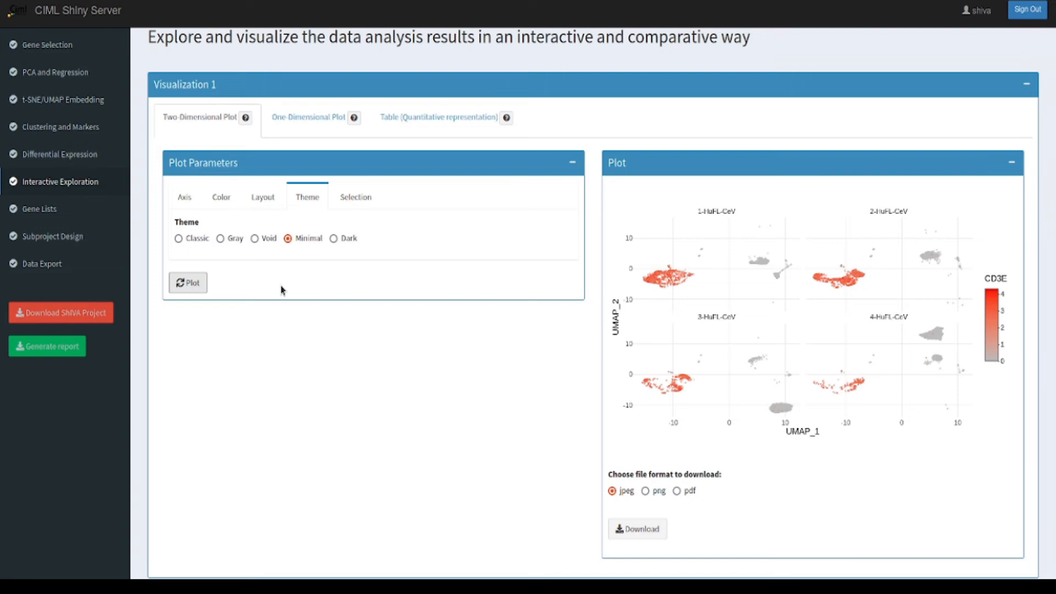
Step: Add a second visualization below the first and switch it to one-dimensional visualization
click(188, 200)
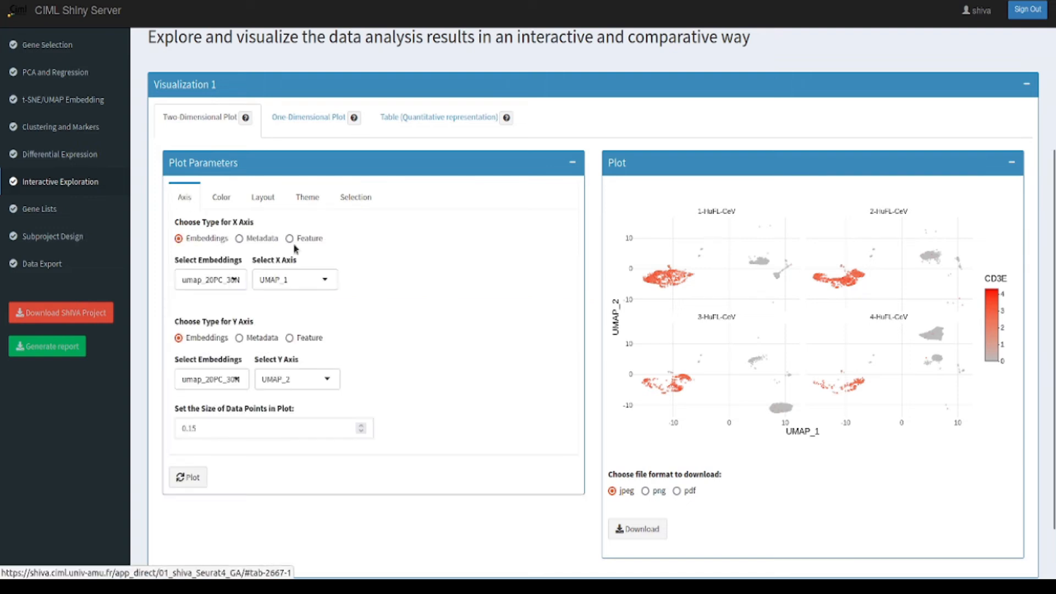
scroll(489, 328, down, 2)
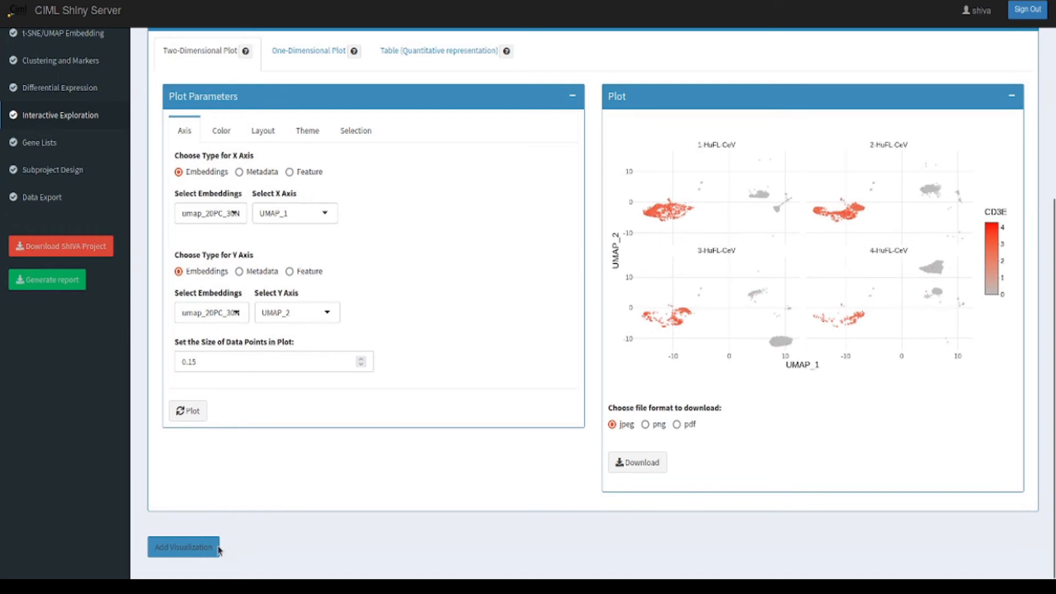
click(192, 553)
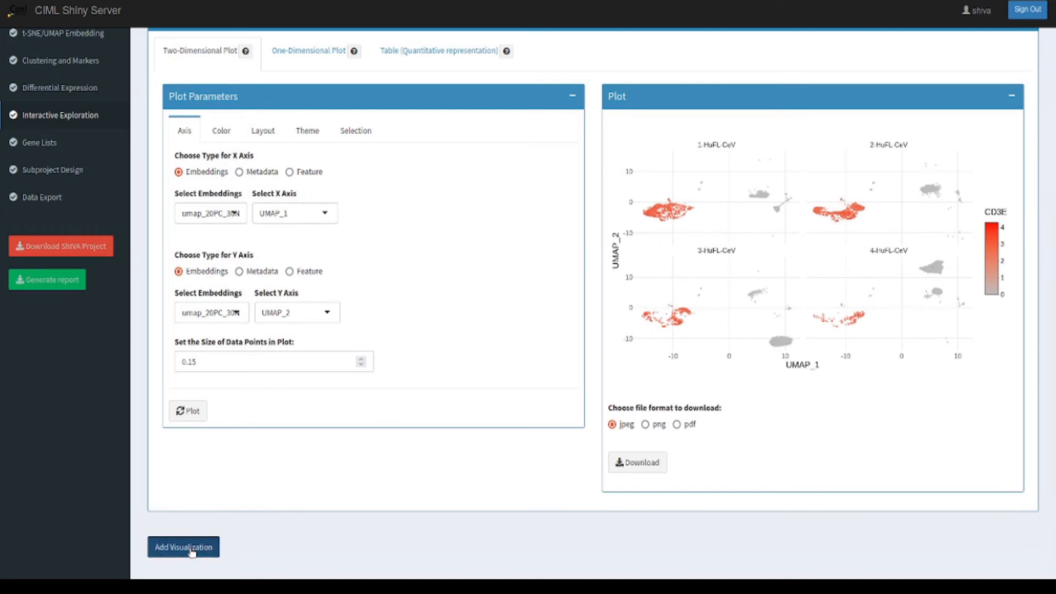
scroll(486, 391, down, 4)
scroll(484, 392, down, 5)
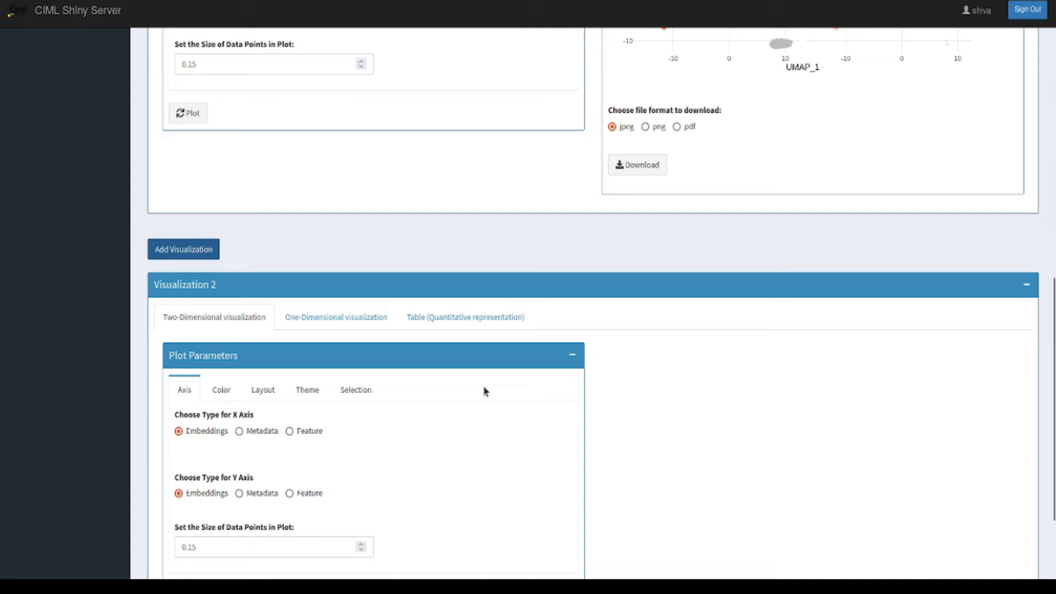
click(347, 321)
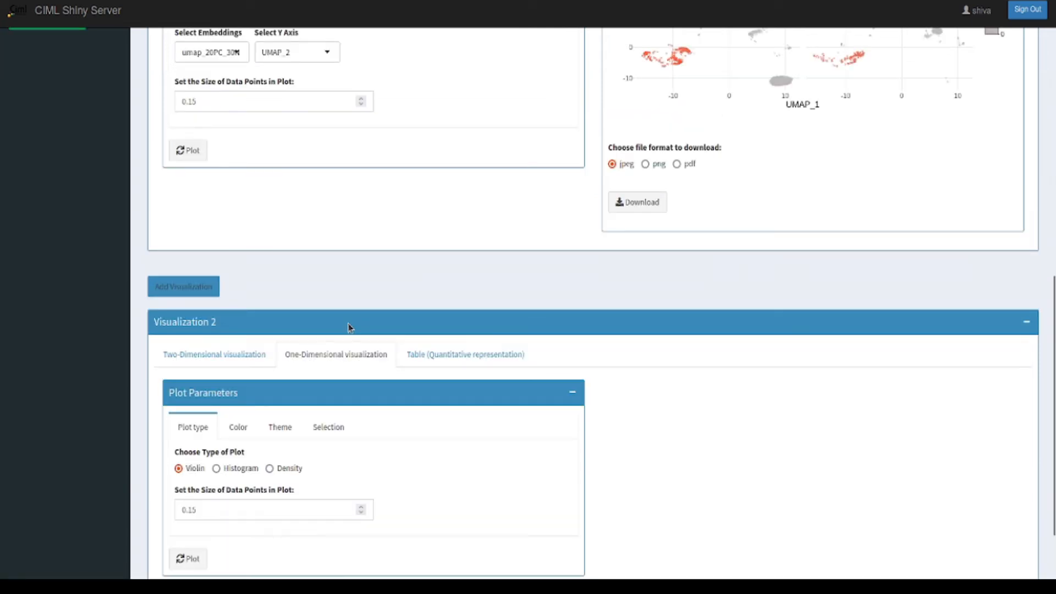
Step: Draw a violin plot of the CD3E gene feature in Visualization 2
scroll(347, 328, down, 3)
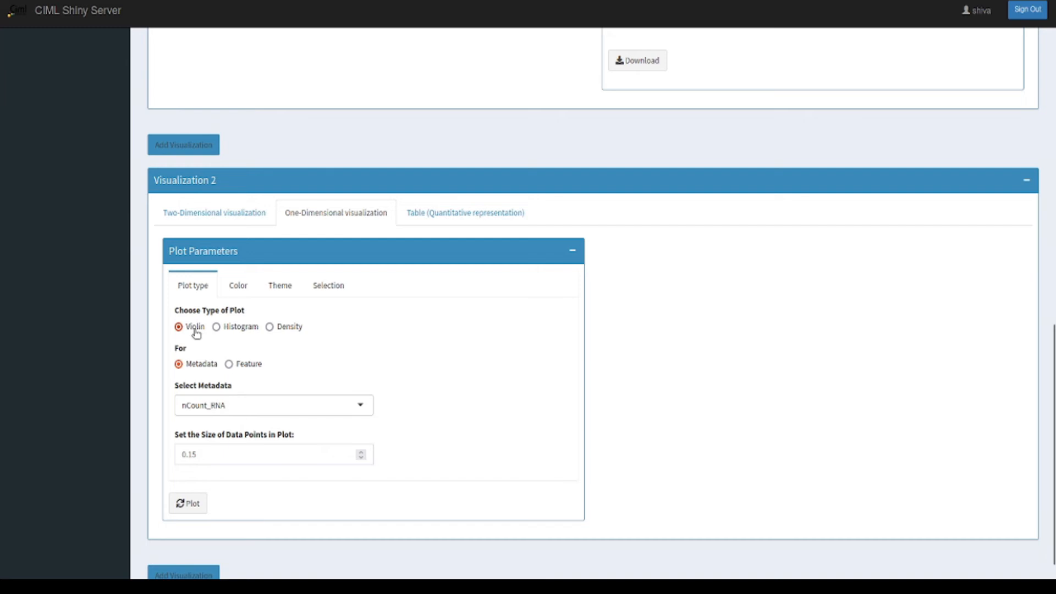
click(228, 365)
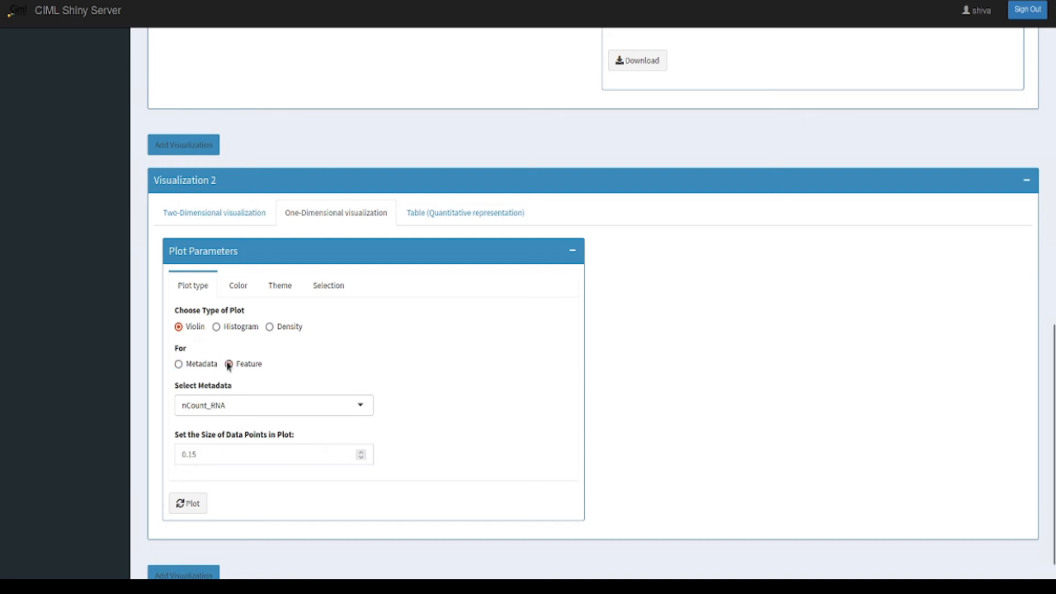
click(217, 440)
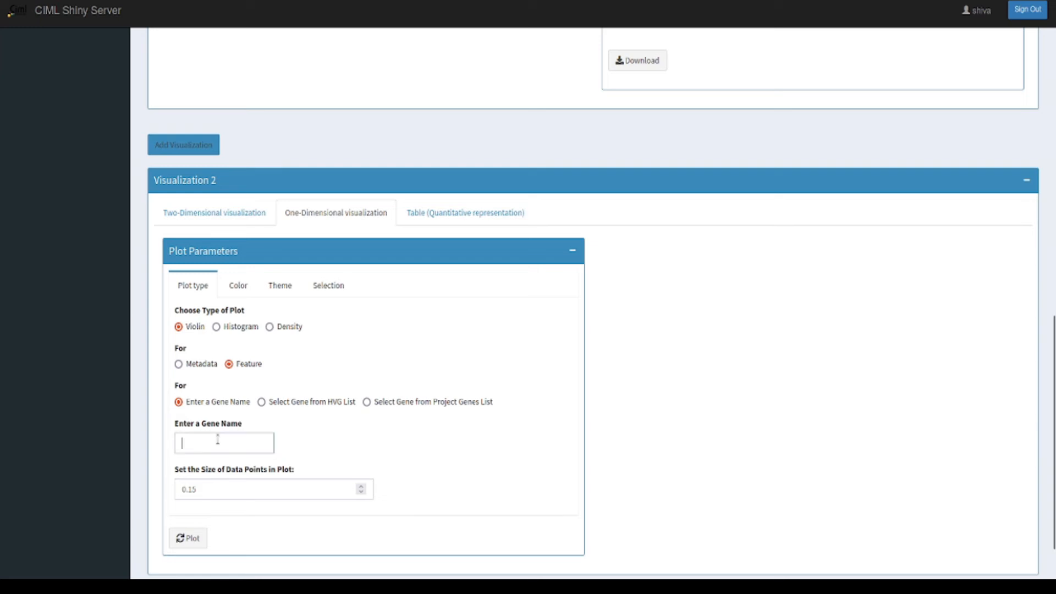
text(C)
text(D3F)
click(190, 540)
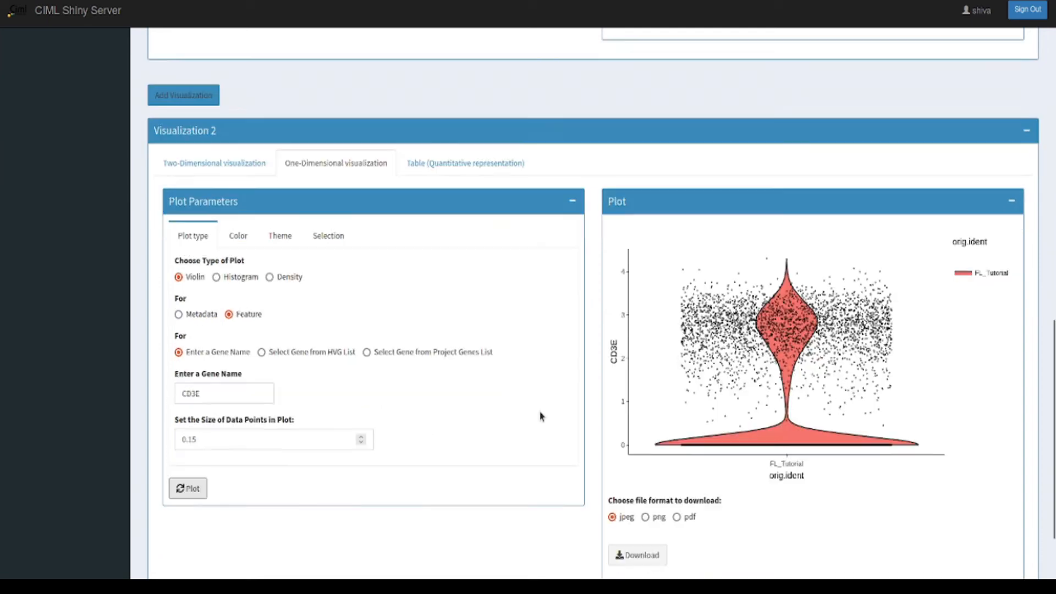
scroll(542, 415, down, 2)
mouse_move(694, 399)
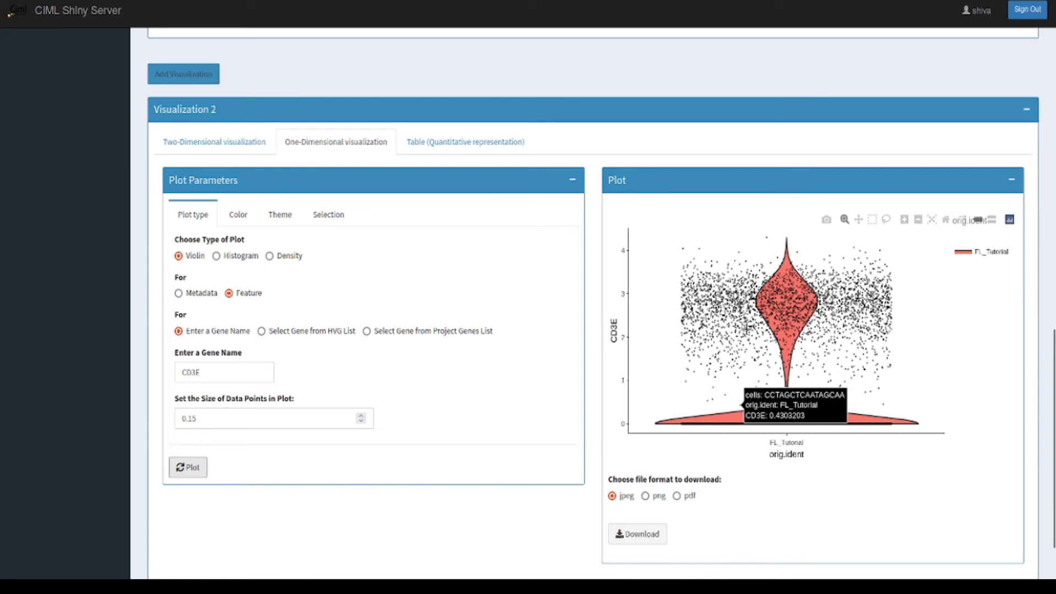
Step: Color the violin plot by the MULTI_classification metadata and redraw it
click(241, 221)
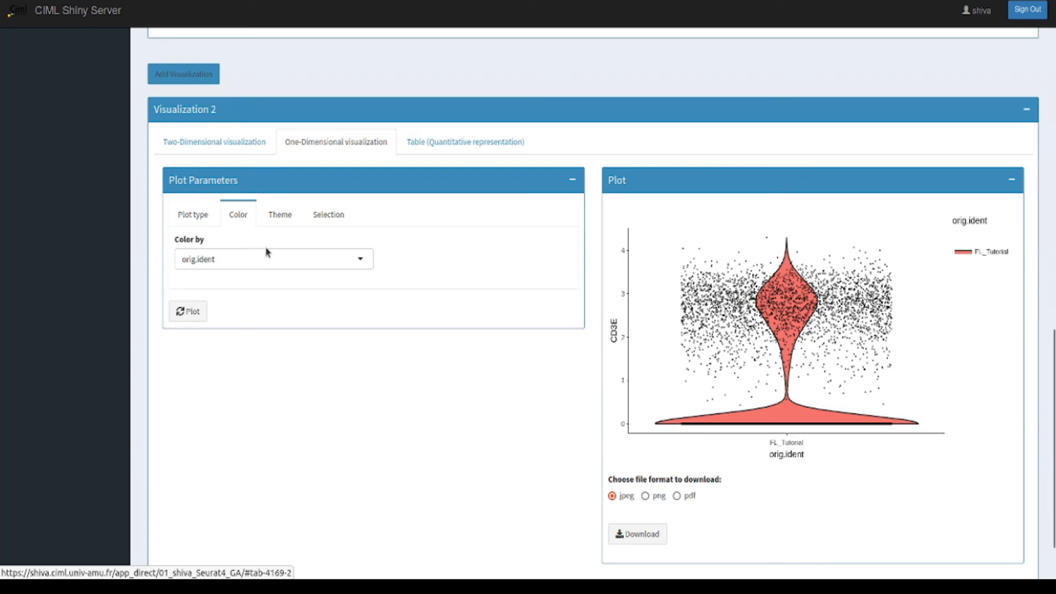
click(359, 259)
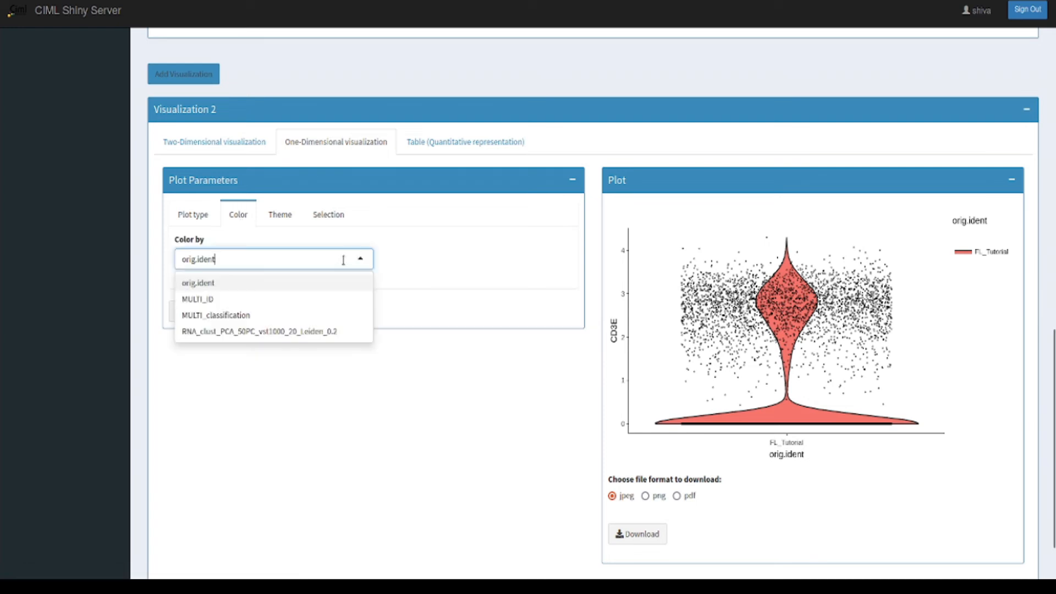
click(305, 321)
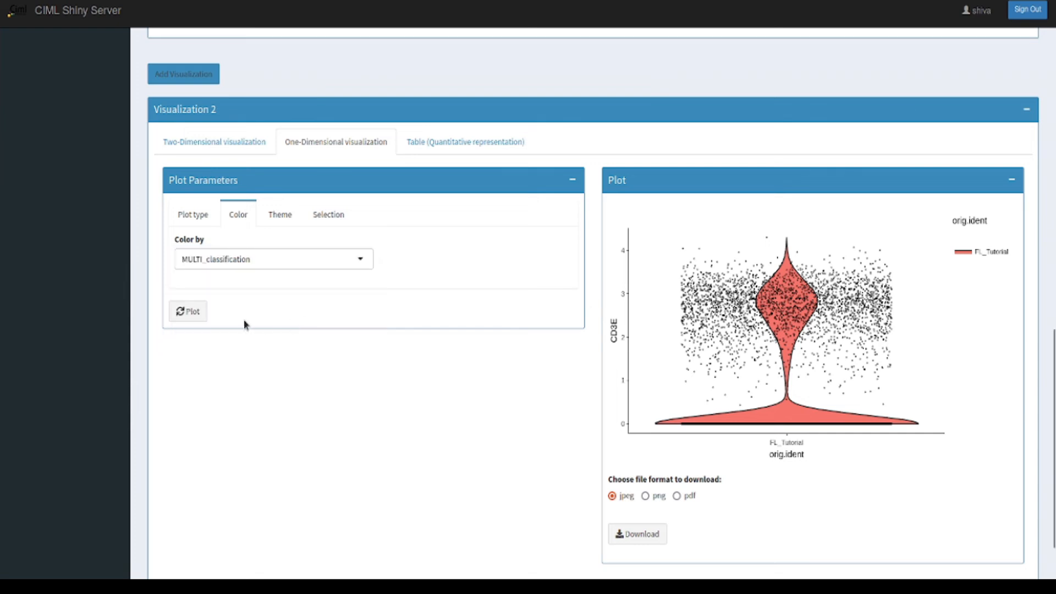
click(190, 314)
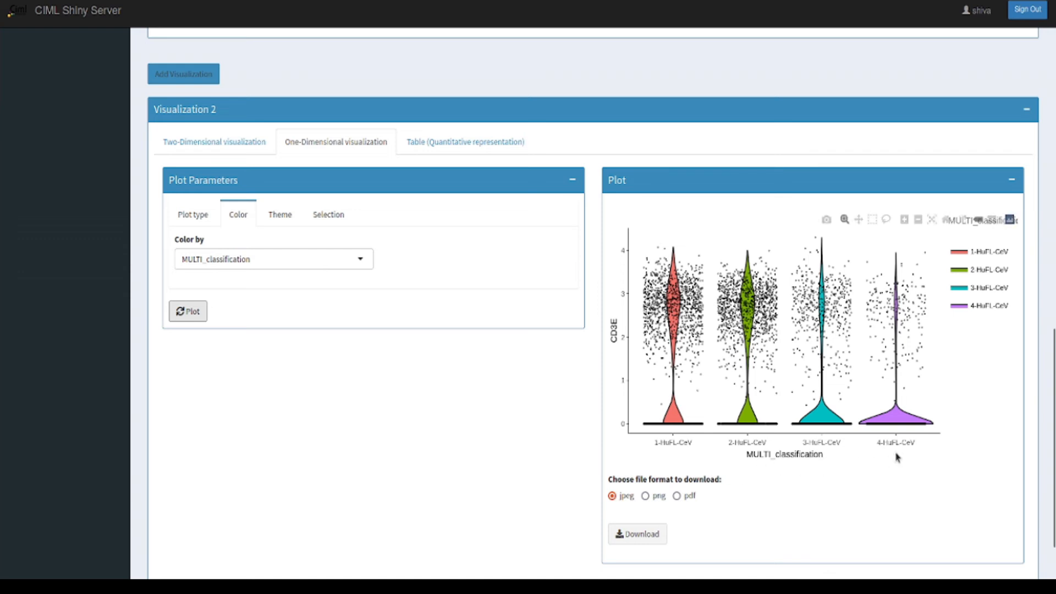
Step: Replace the violin plot in Visualization 2 with a histogram of the MULTI_classification metadata
click(196, 218)
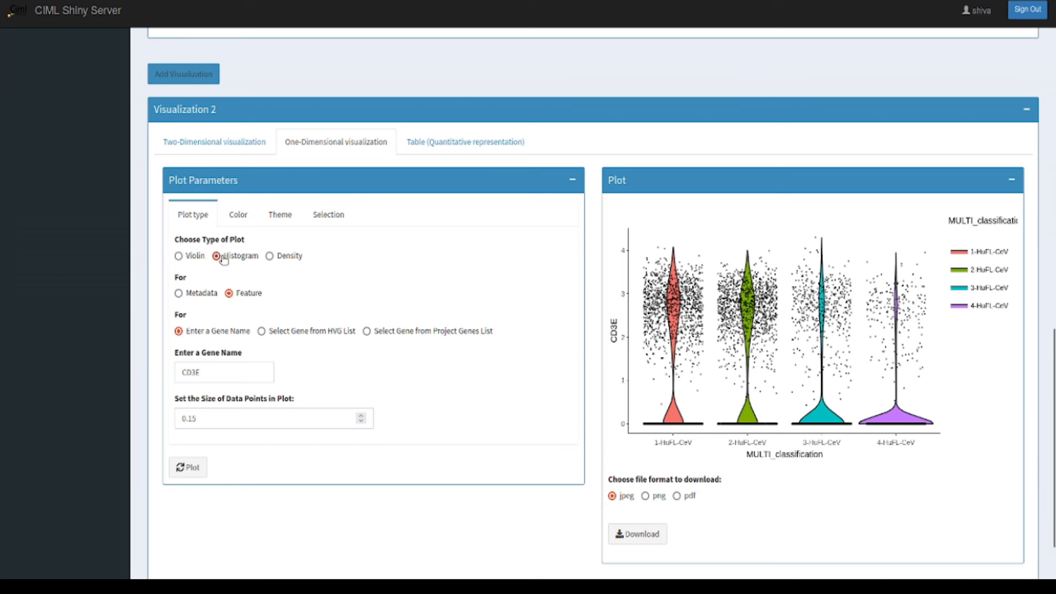
click(187, 467)
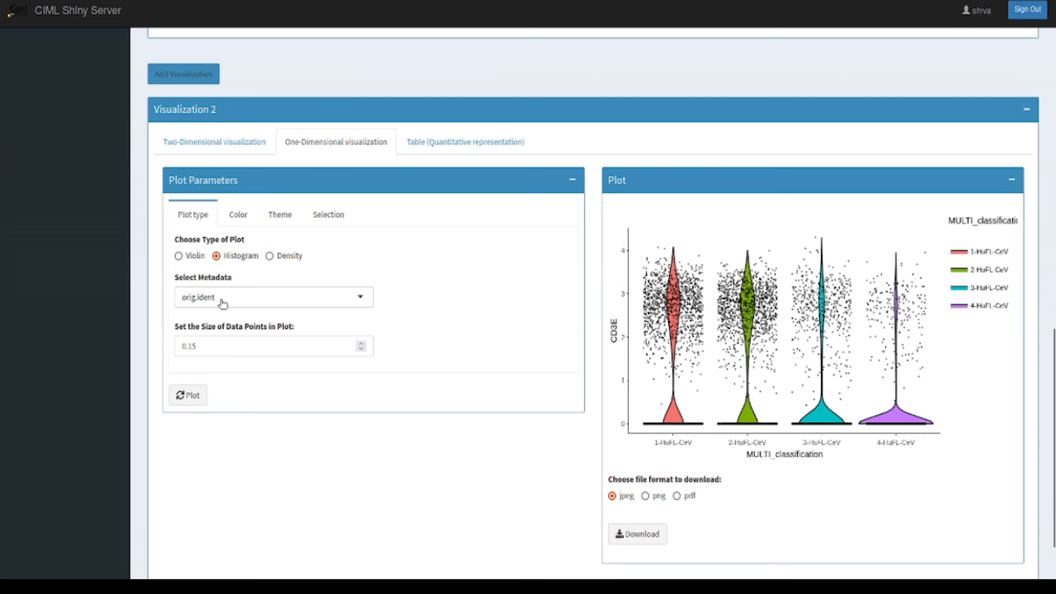
click(221, 302)
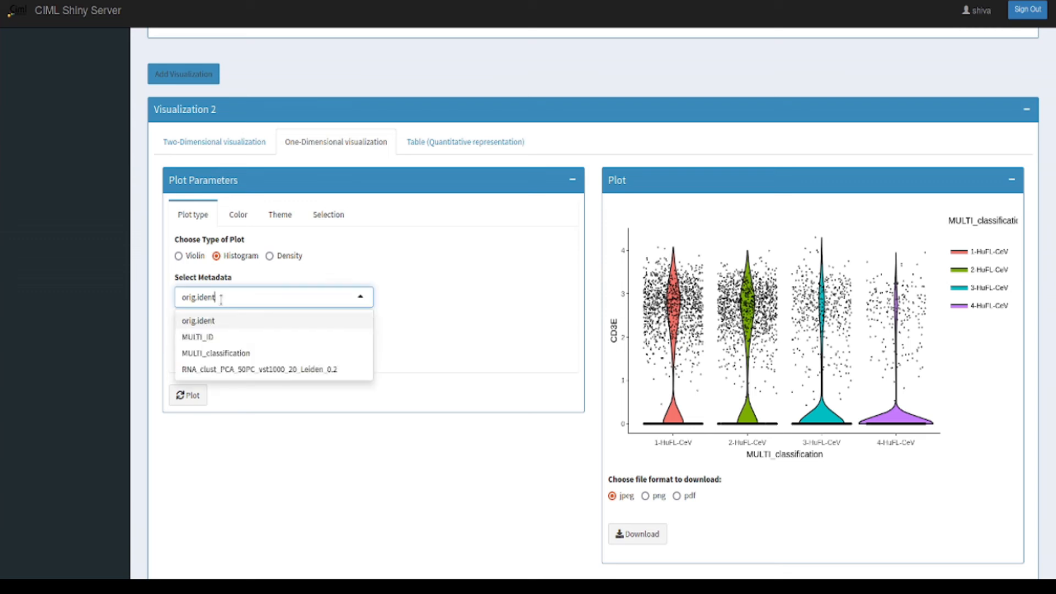
click(228, 353)
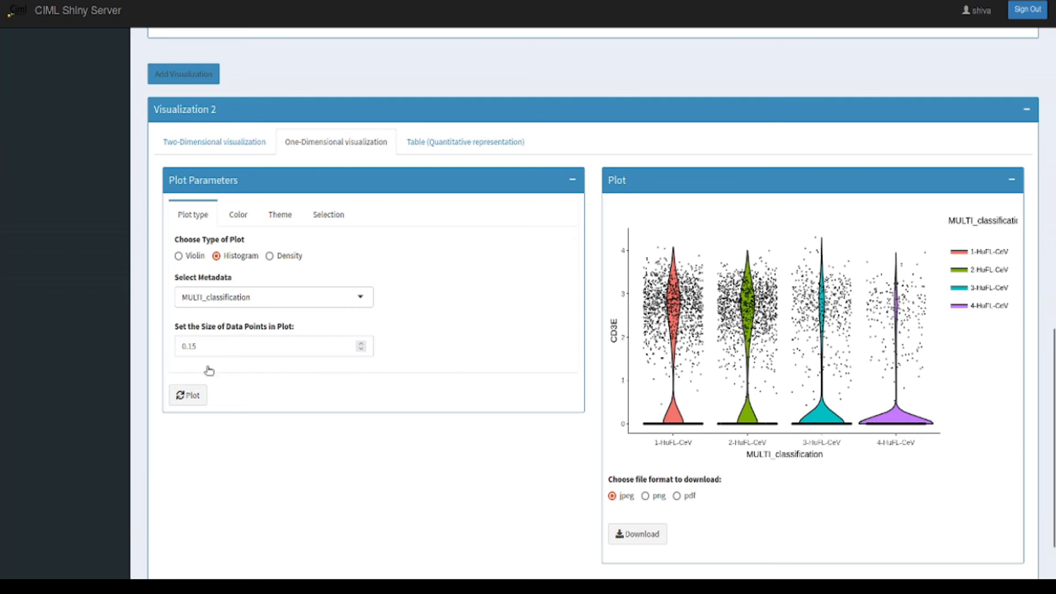
click(188, 396)
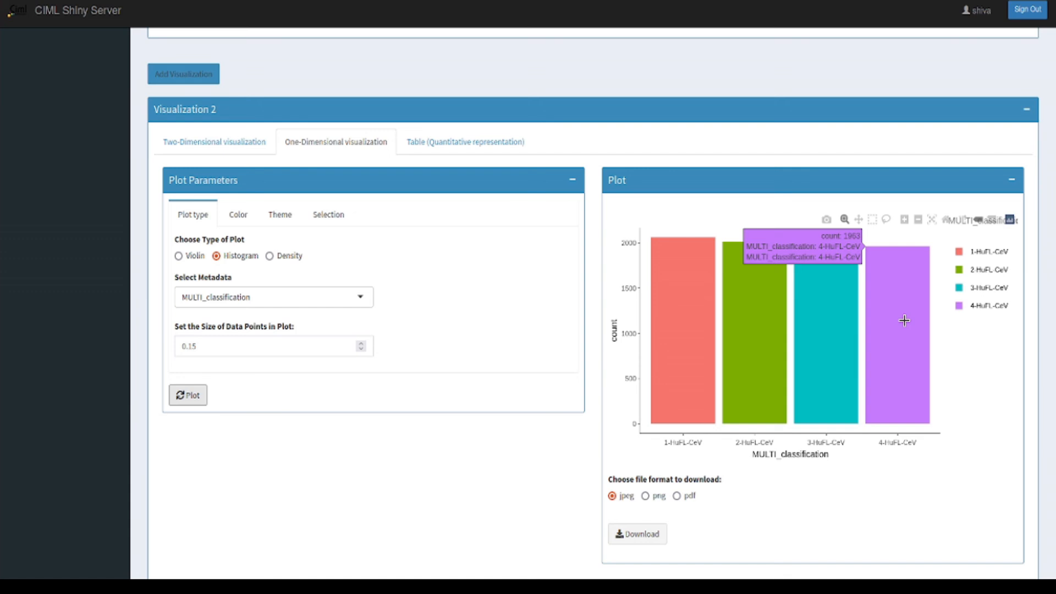
Step: Add a third visualization below the histogram and switch it to the quantitative table representation
scroll(457, 396, down, 1)
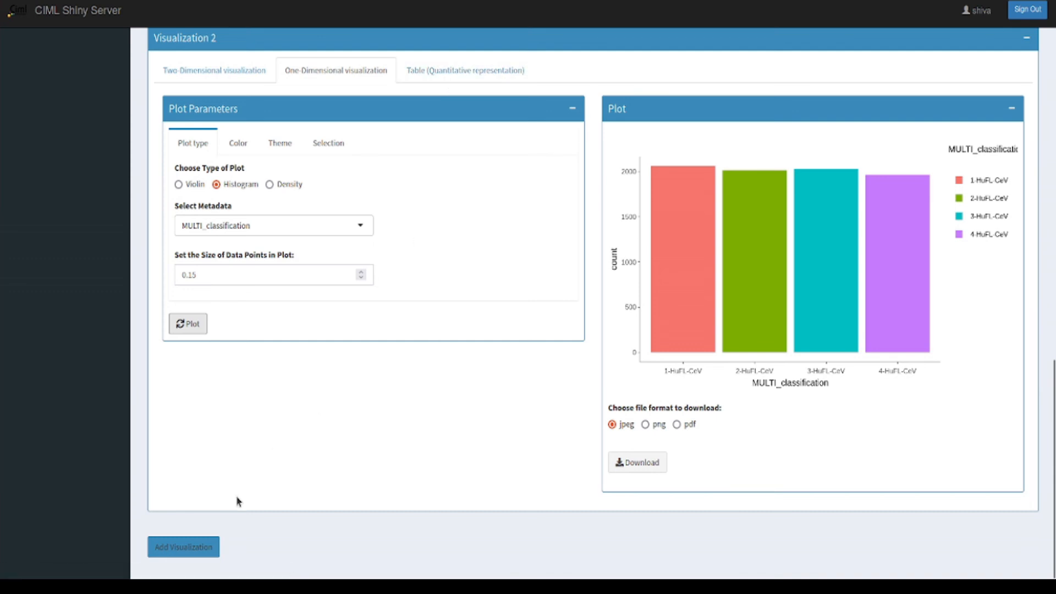
click(186, 550)
scroll(530, 388, down, 4)
scroll(531, 384, down, 1)
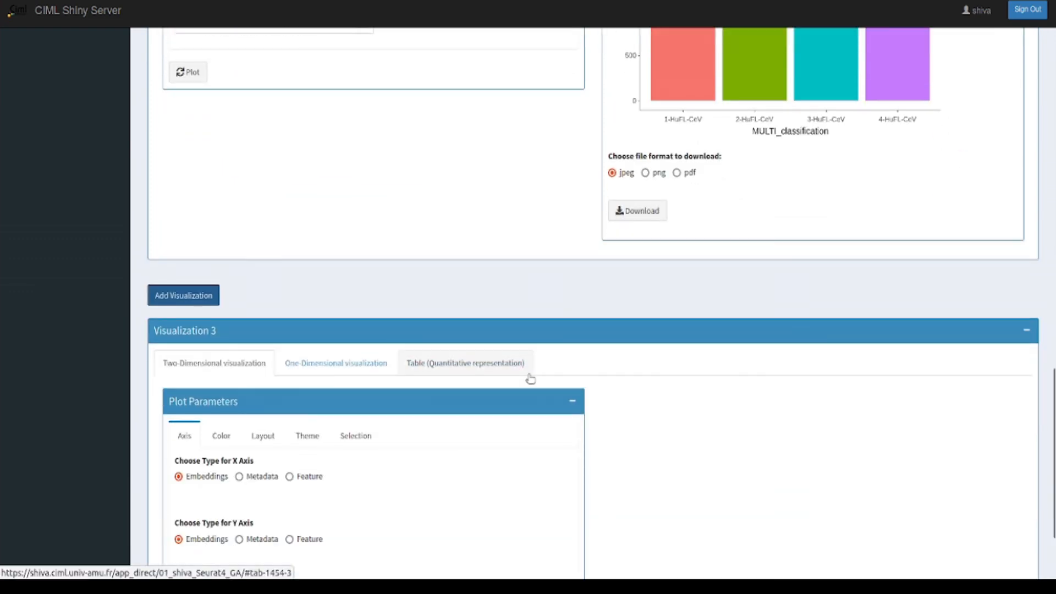
scroll(696, 357, up, 10)
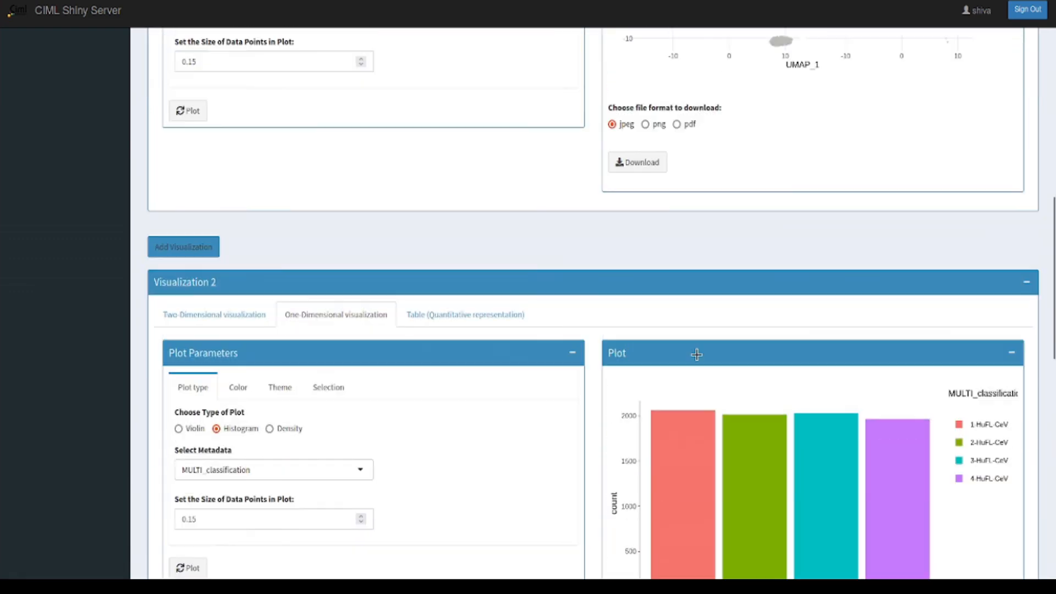
scroll(696, 359, up, 8)
scroll(697, 355, down, 9)
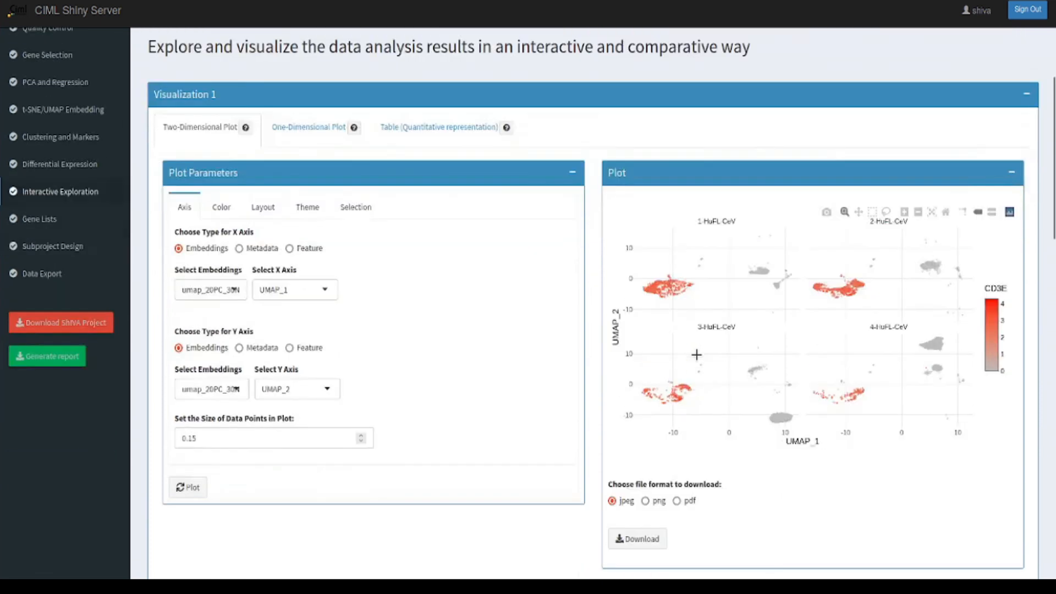
scroll(698, 360, down, 13)
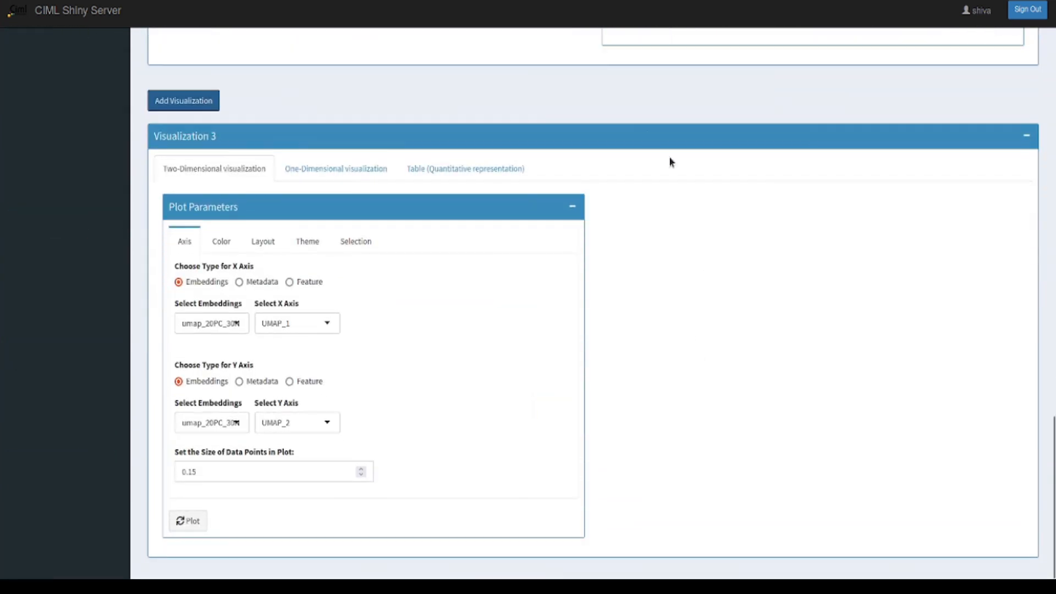
click(473, 170)
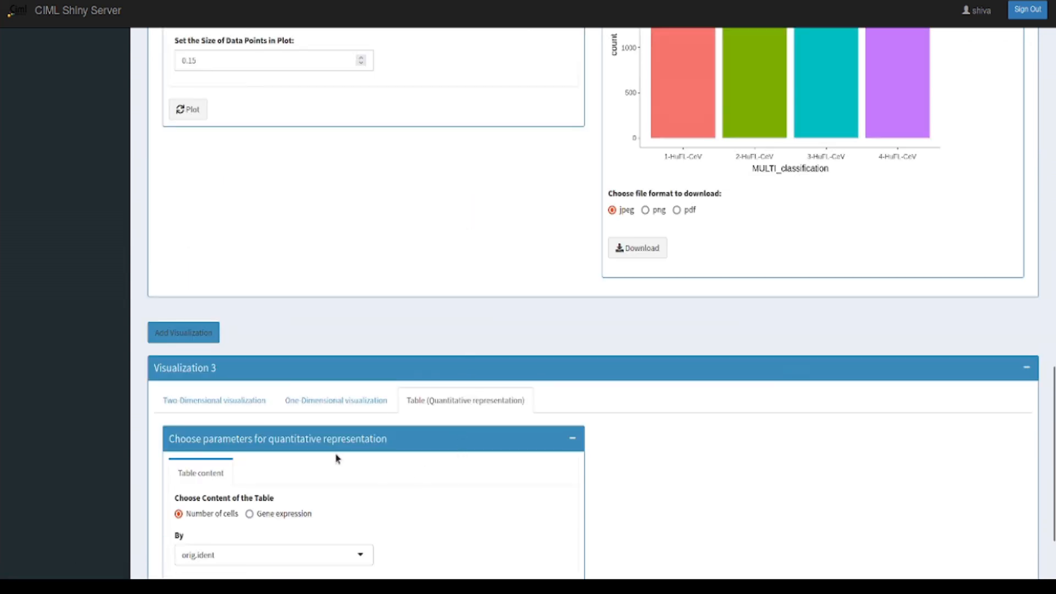
Step: Generate a table of the number of cells by MULTI_classification, split by RNA_clust_PCA_50PC_vst1000_20_Leiden_0.2, in Visualization 3
scroll(333, 451, down, 2)
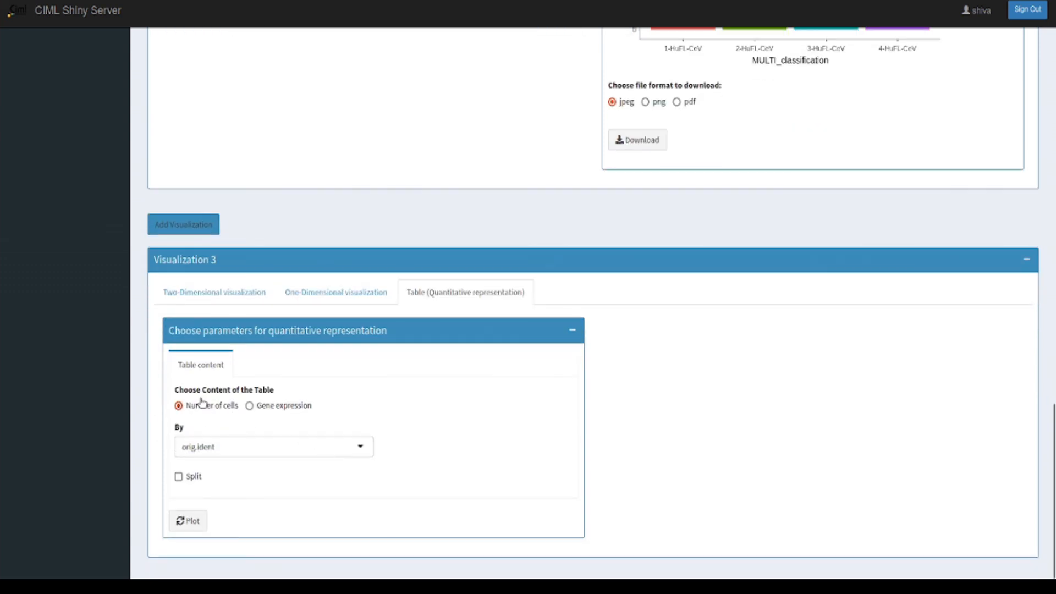
click(242, 448)
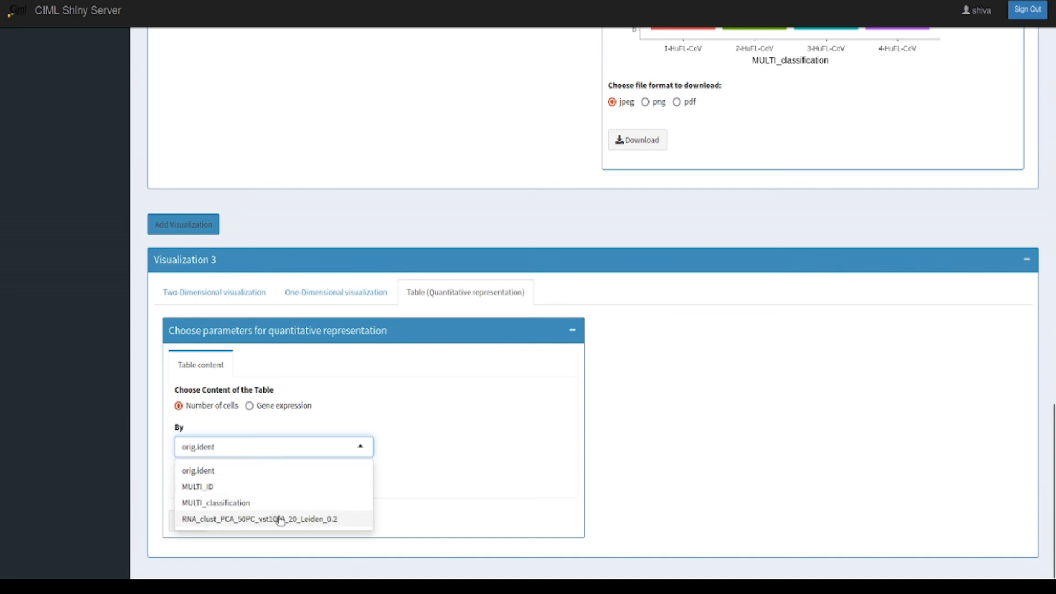
click(249, 504)
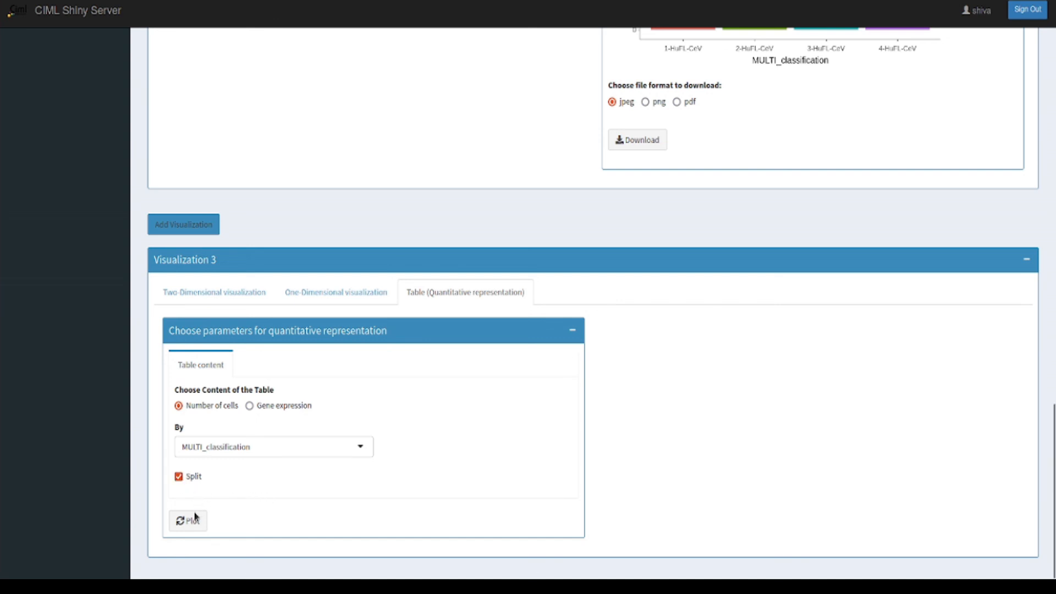
click(261, 519)
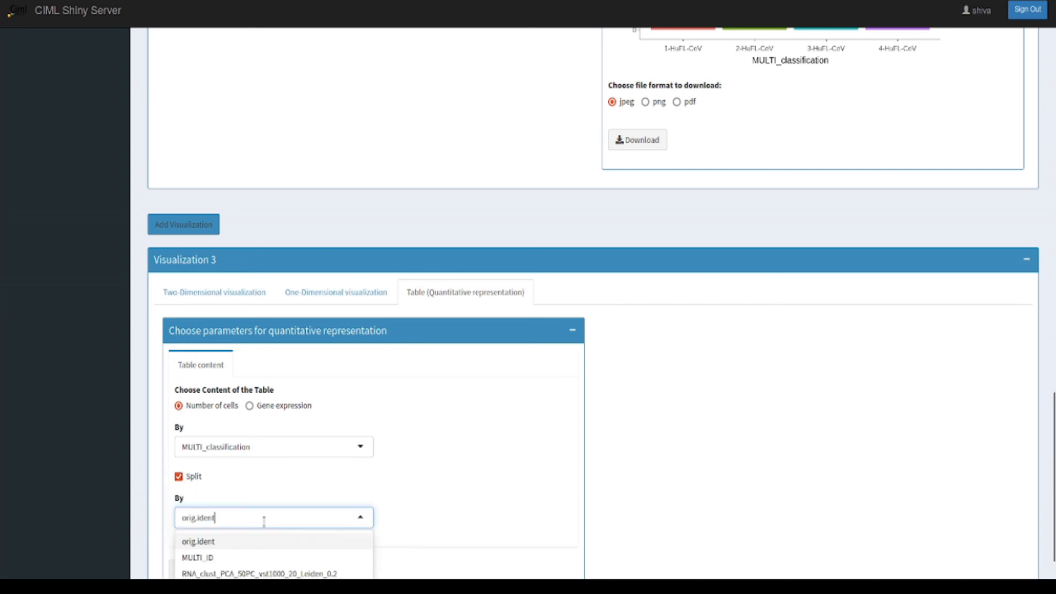
scroll(264, 521, down, 1)
click(305, 528)
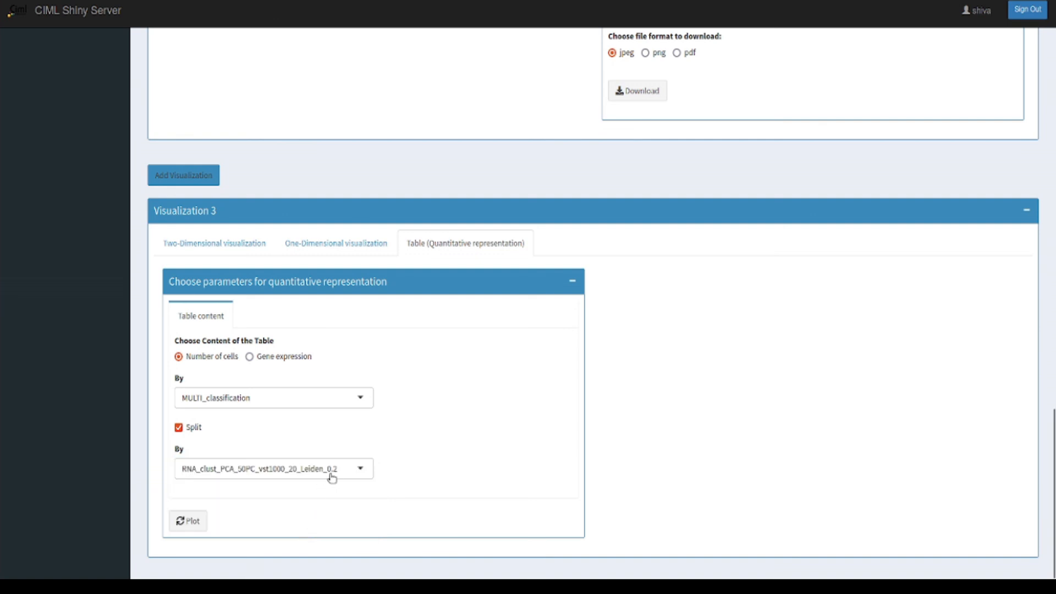
click(191, 525)
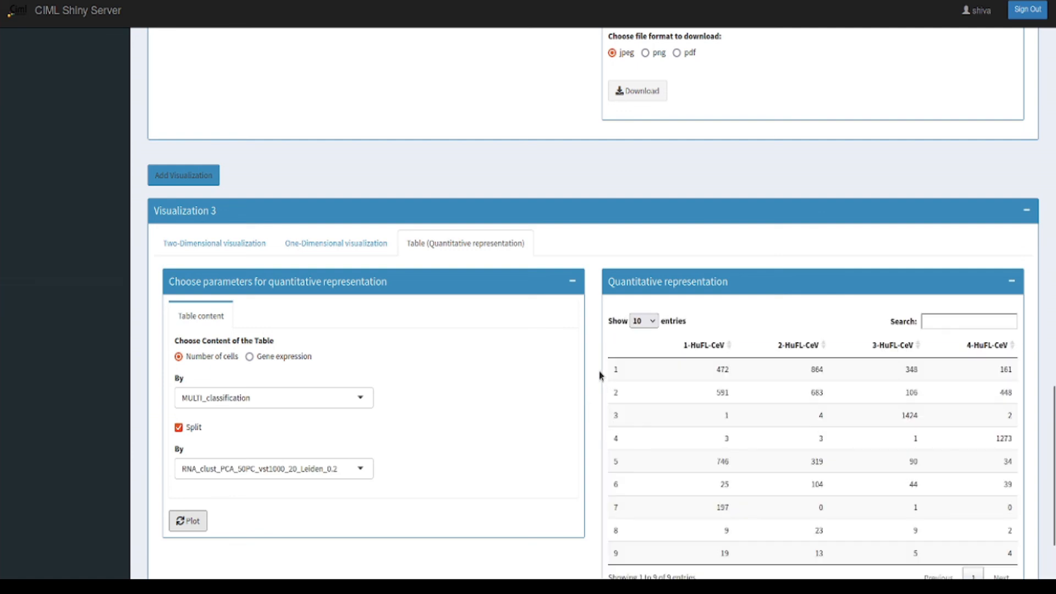
scroll(603, 379, down, 2)
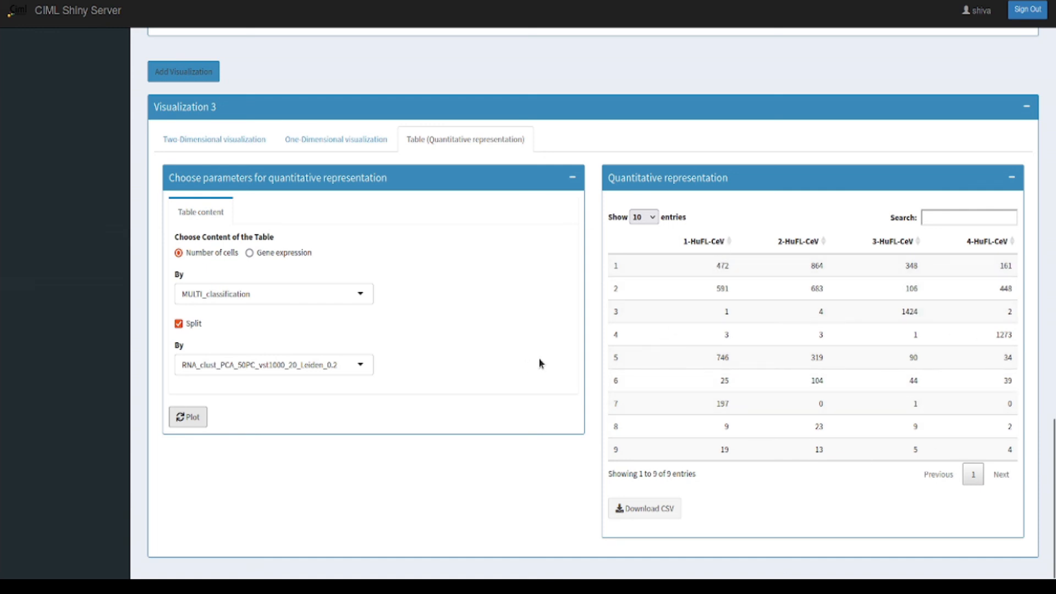
scroll(538, 363, up, 8)
scroll(539, 363, up, 15)
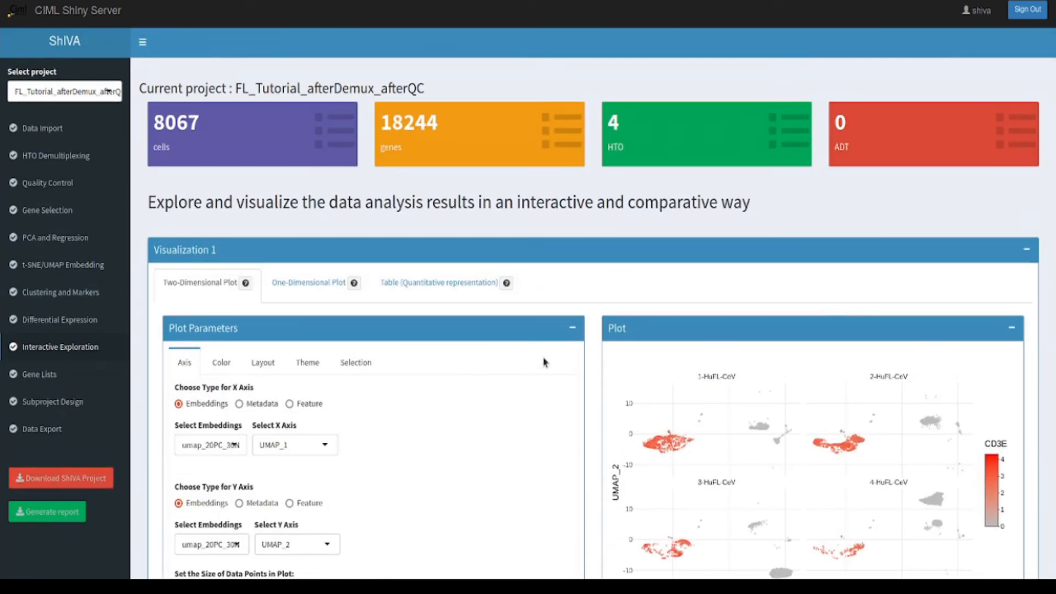
scroll(544, 364, down, 3)
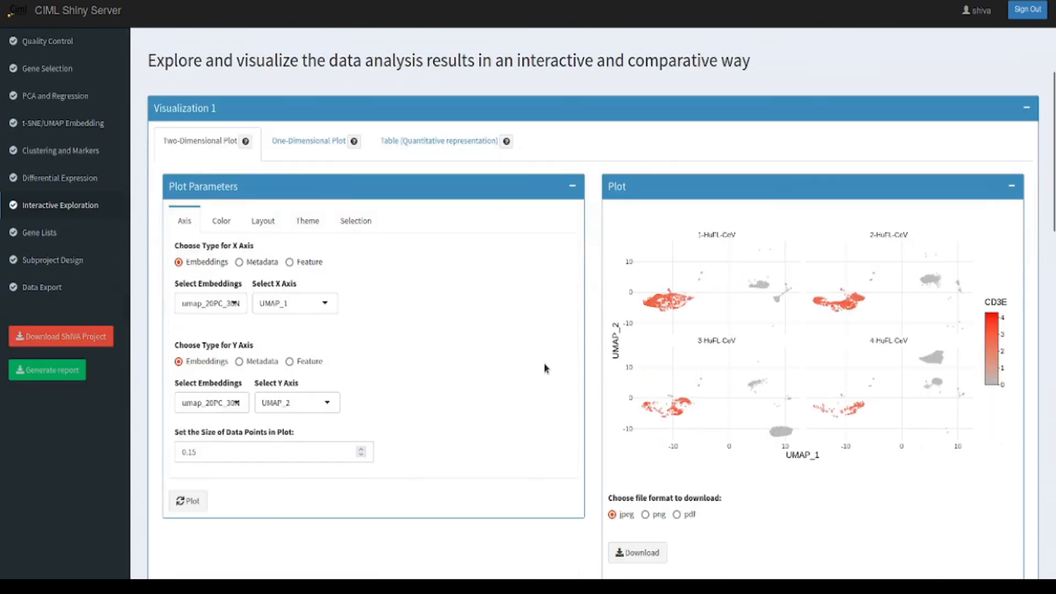
scroll(544, 368, up, 3)
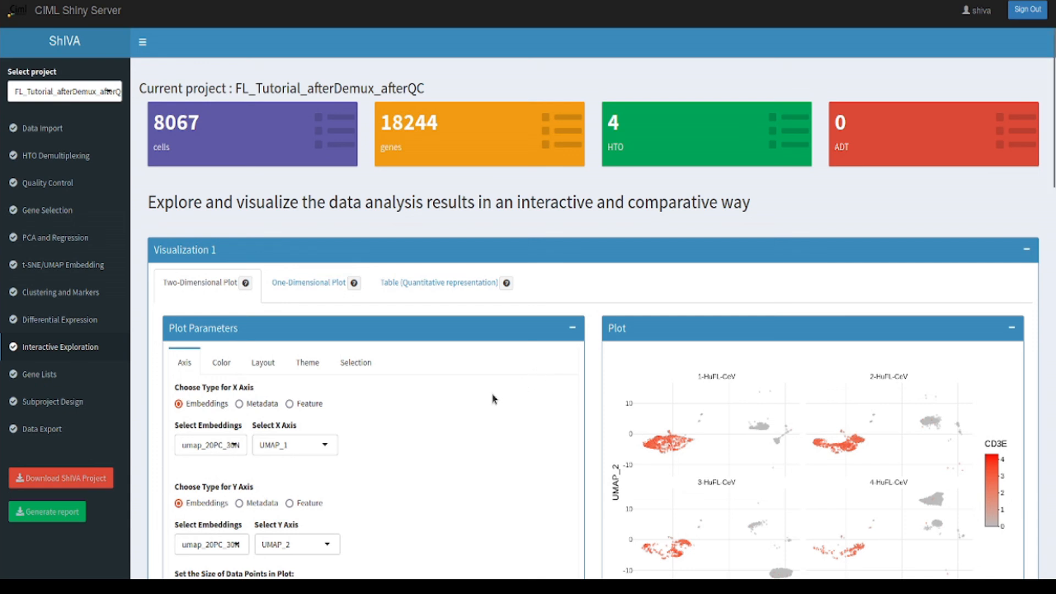
scroll(494, 399, down, 4)
scroll(494, 400, up, 1)
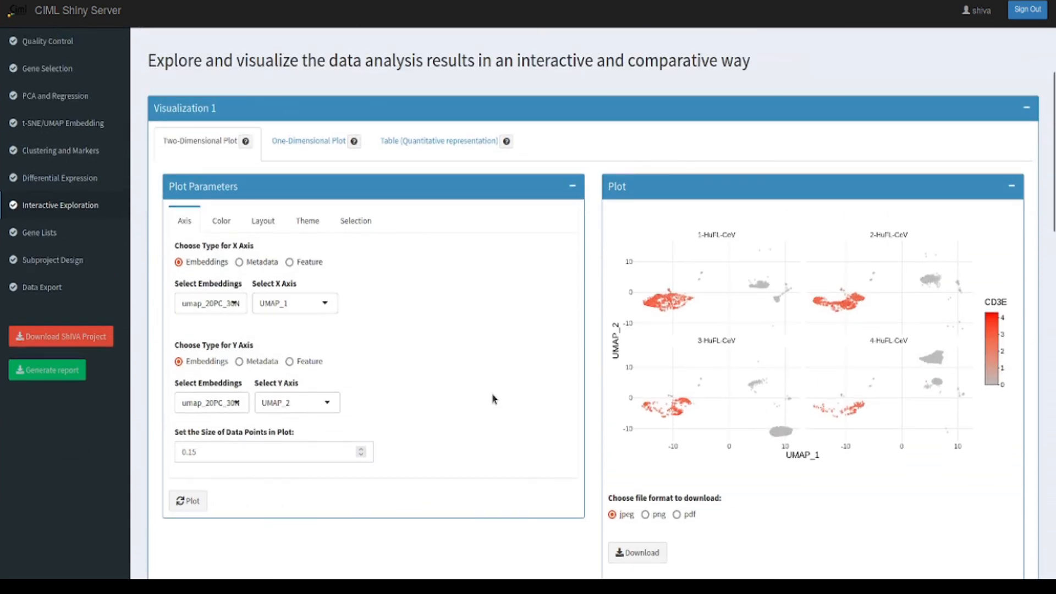